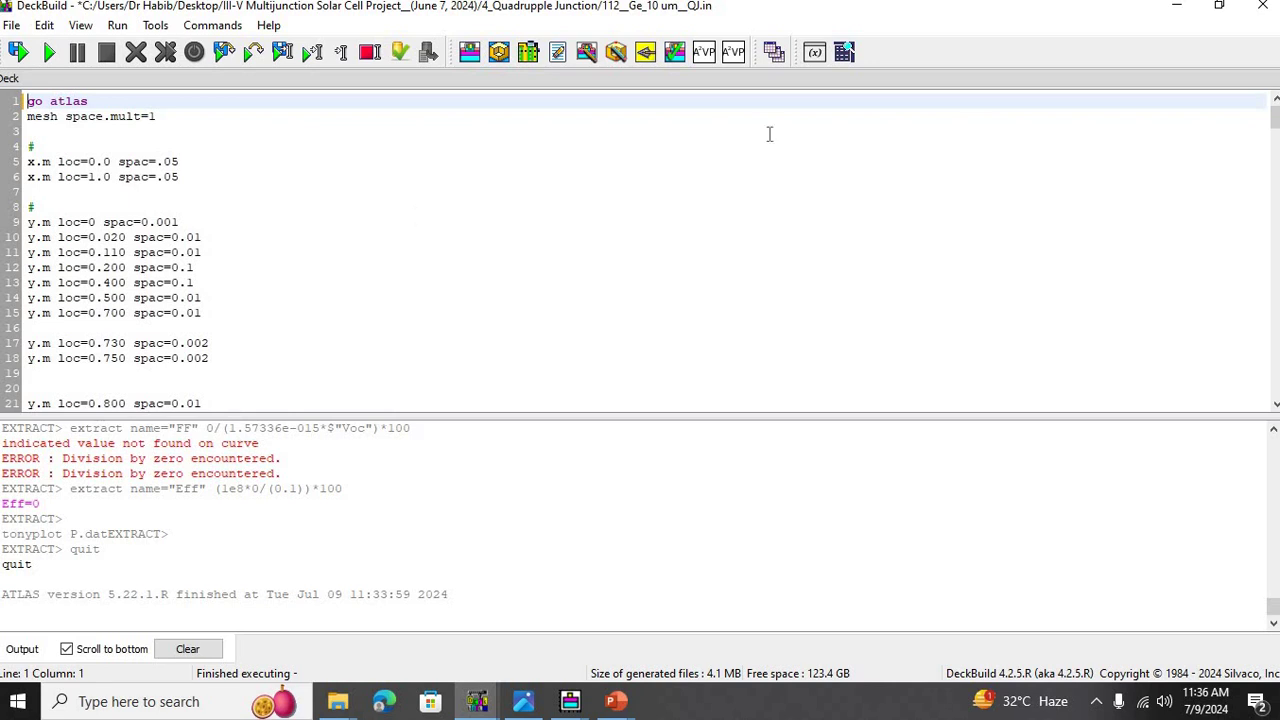
- Switch to the Tonyplot window showing the fet-6V.str structure and maximize it
left_click(1177, 7)
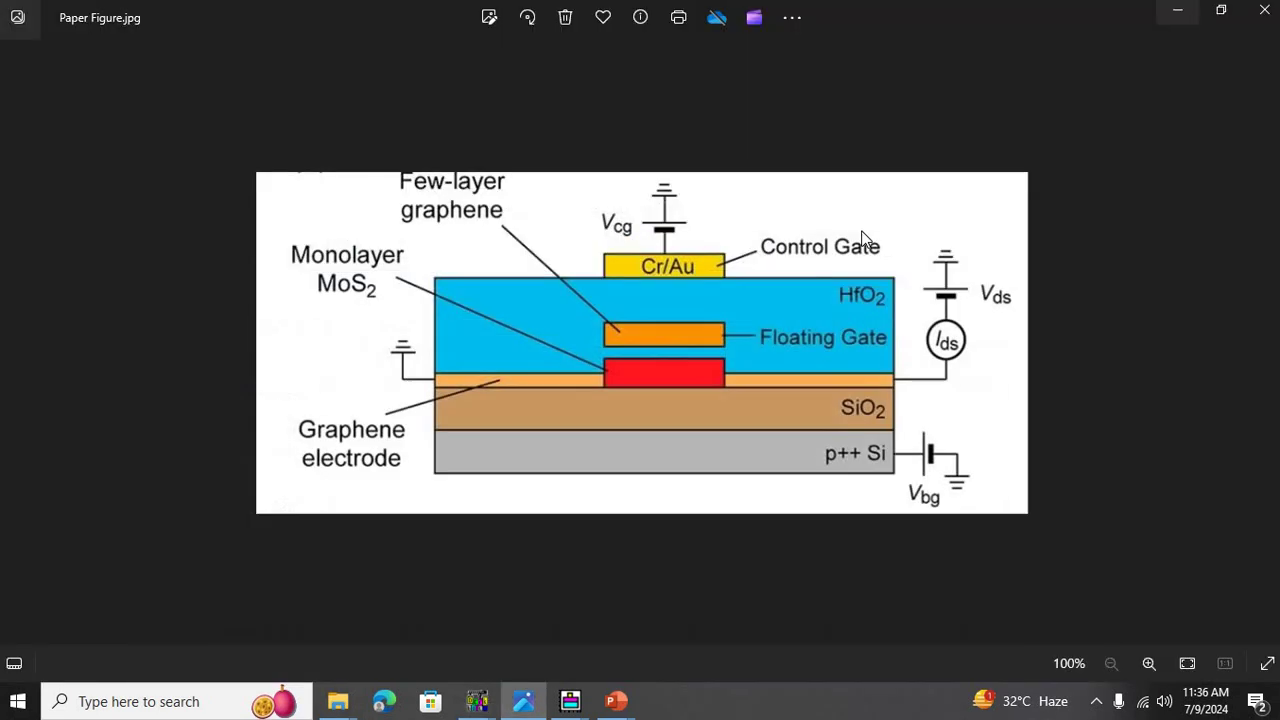
left_click(571, 702)
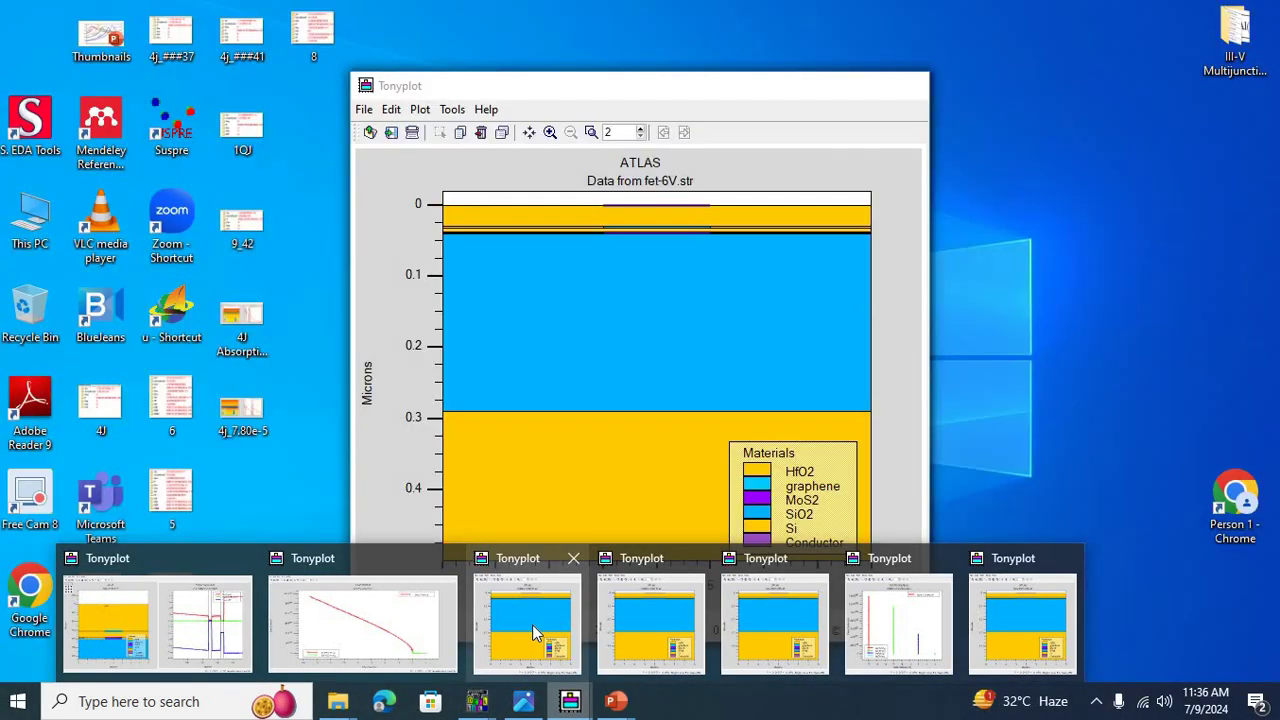
left_click(532, 624)
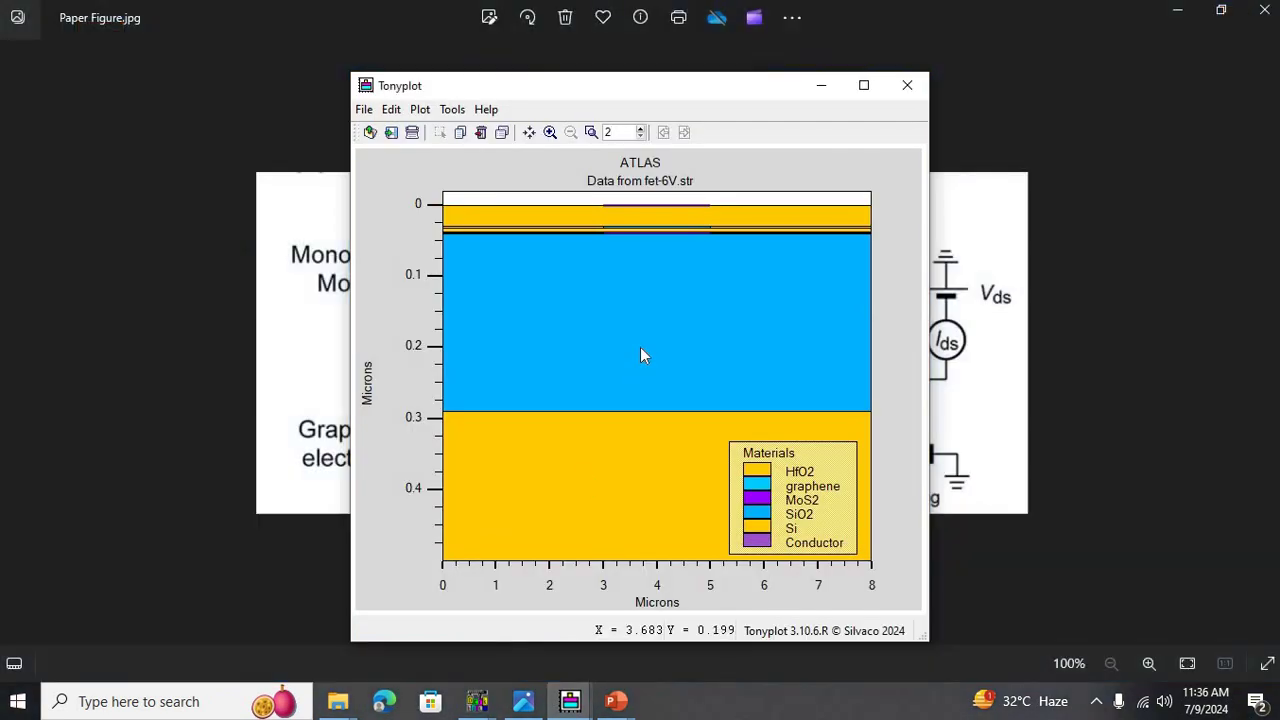
left_click(864, 88)
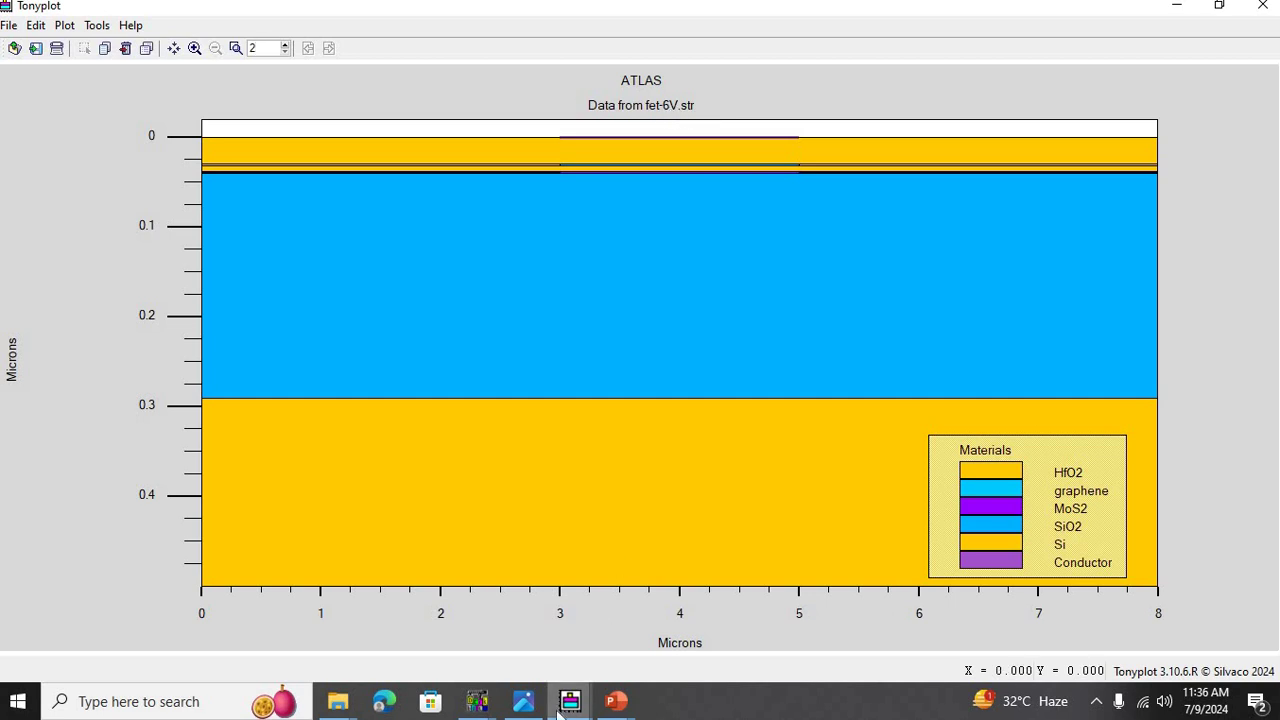
- Bring up the fet-3V.str structure plot and maximize its window
left_click(616, 701)
mouse_move(570, 701)
left_click(672, 630)
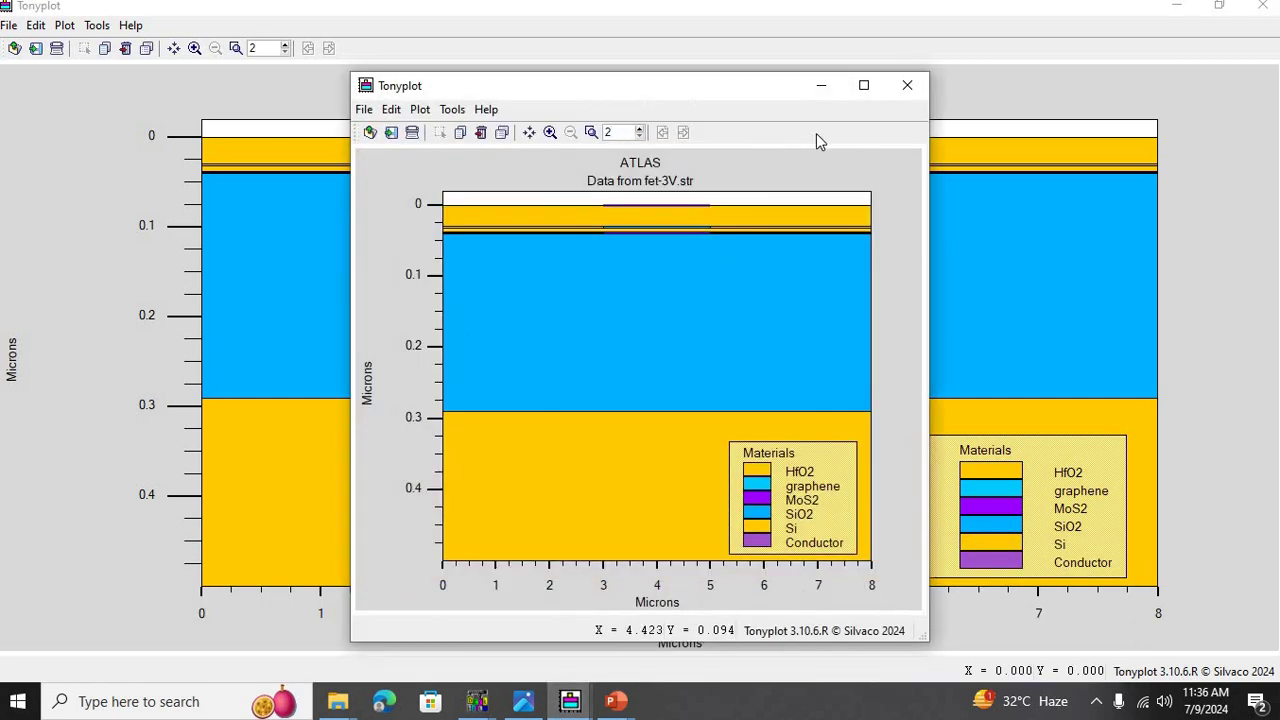
left_click(864, 88)
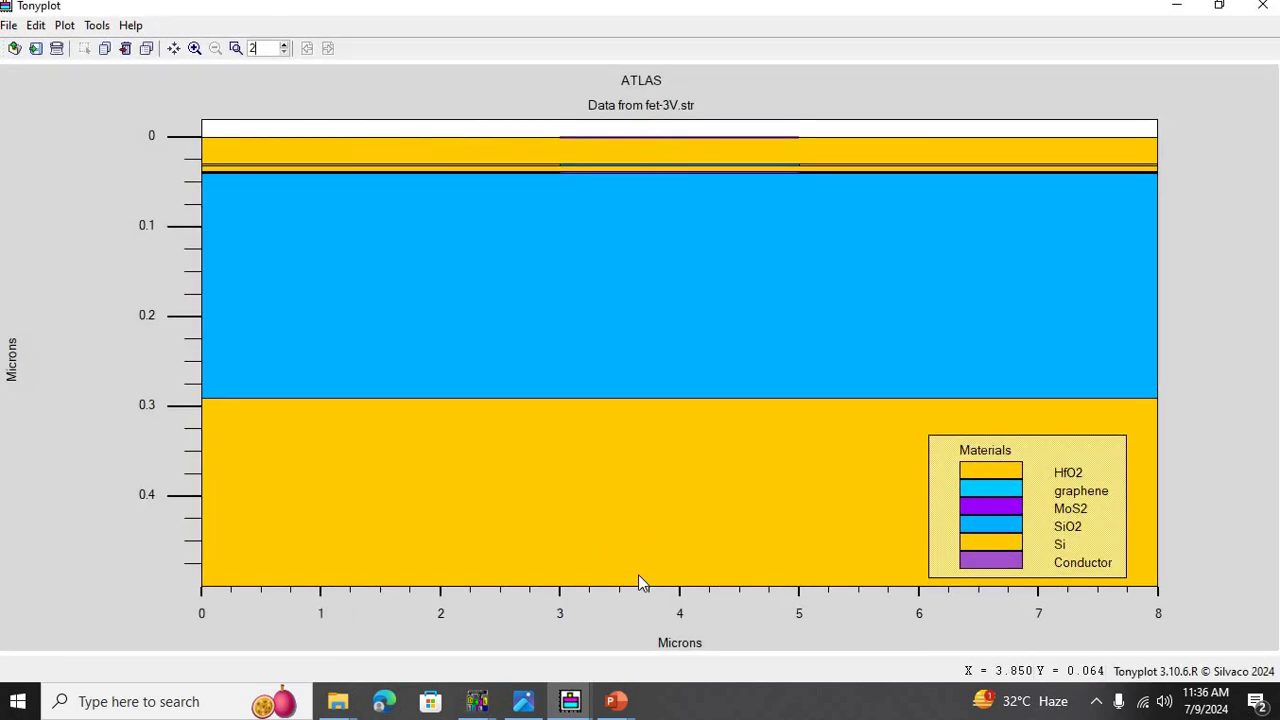
- Bring up the fet0V.str and fet2V.str structure plots and maximize both windows
left_click(587, 703)
left_click(863, 629)
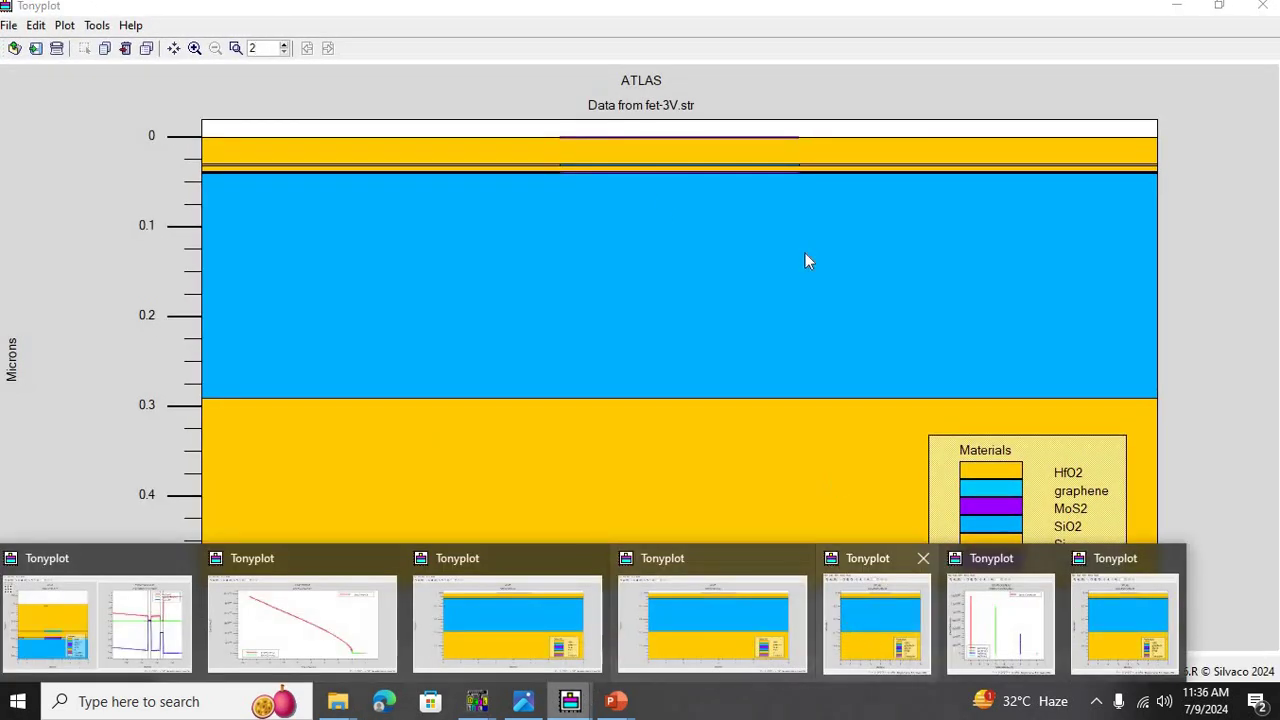
left_click(864, 85)
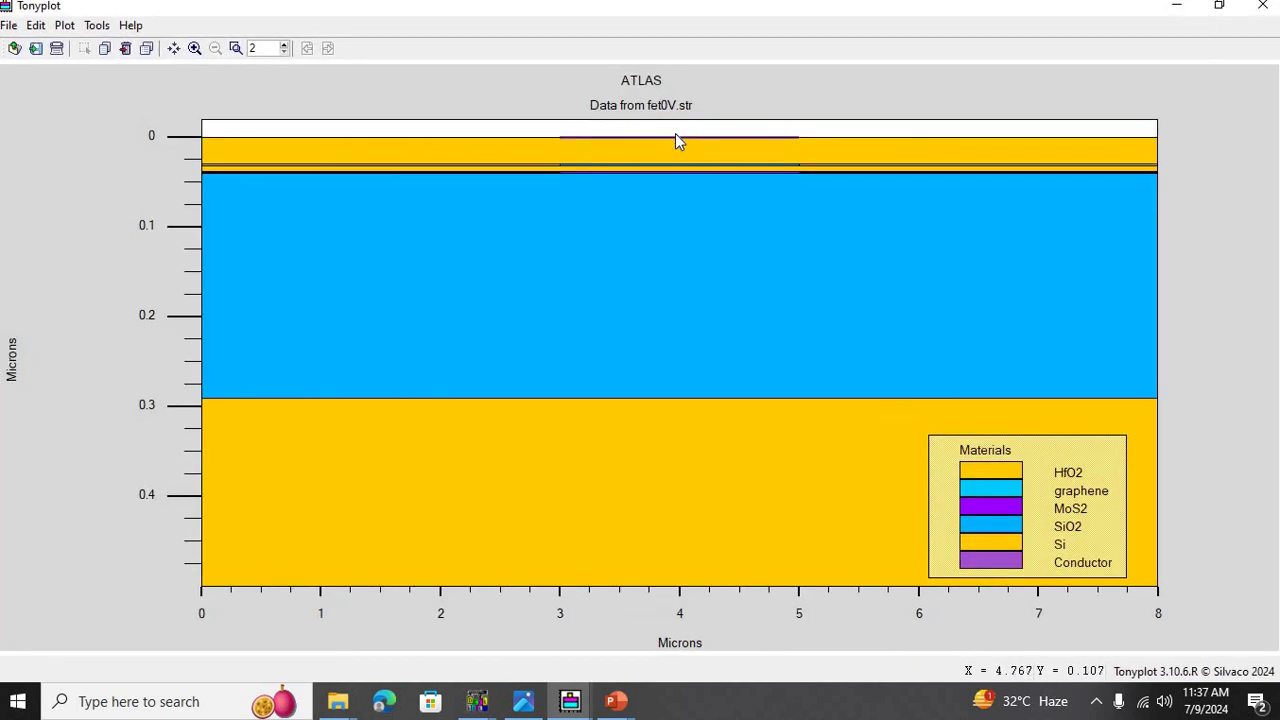
left_click(570, 701)
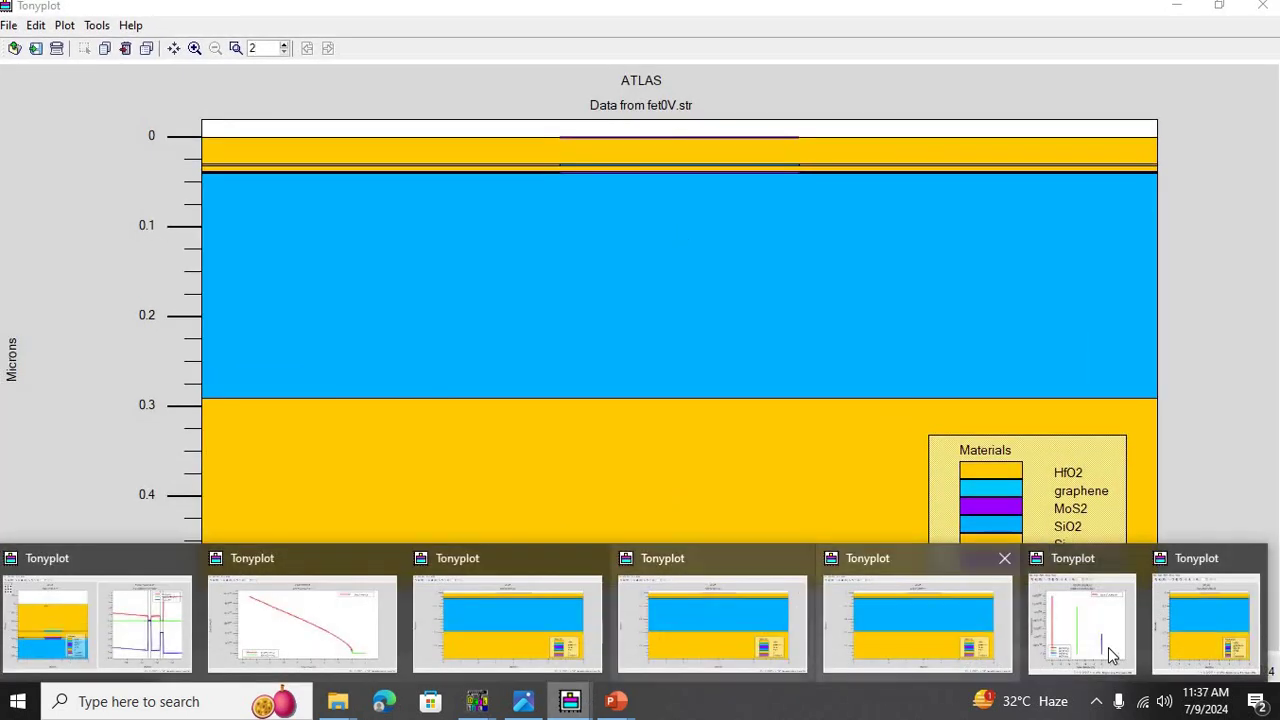
left_click(1209, 606)
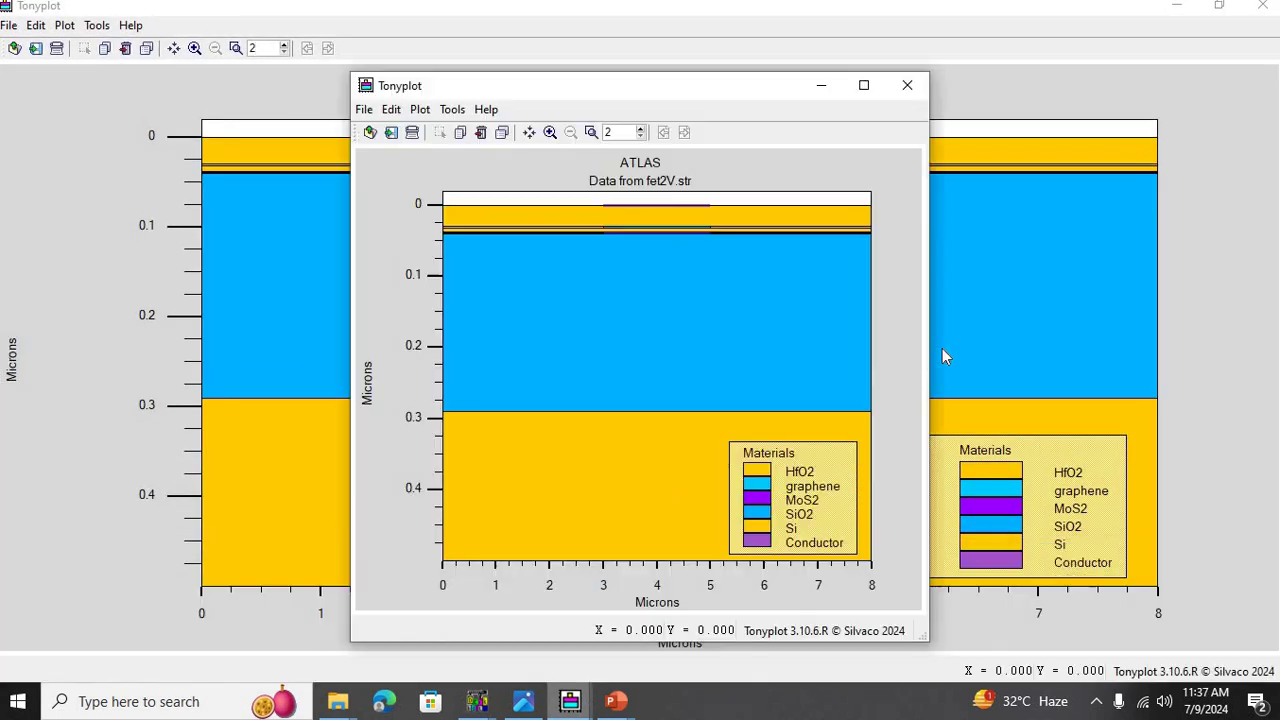
left_click(864, 85)
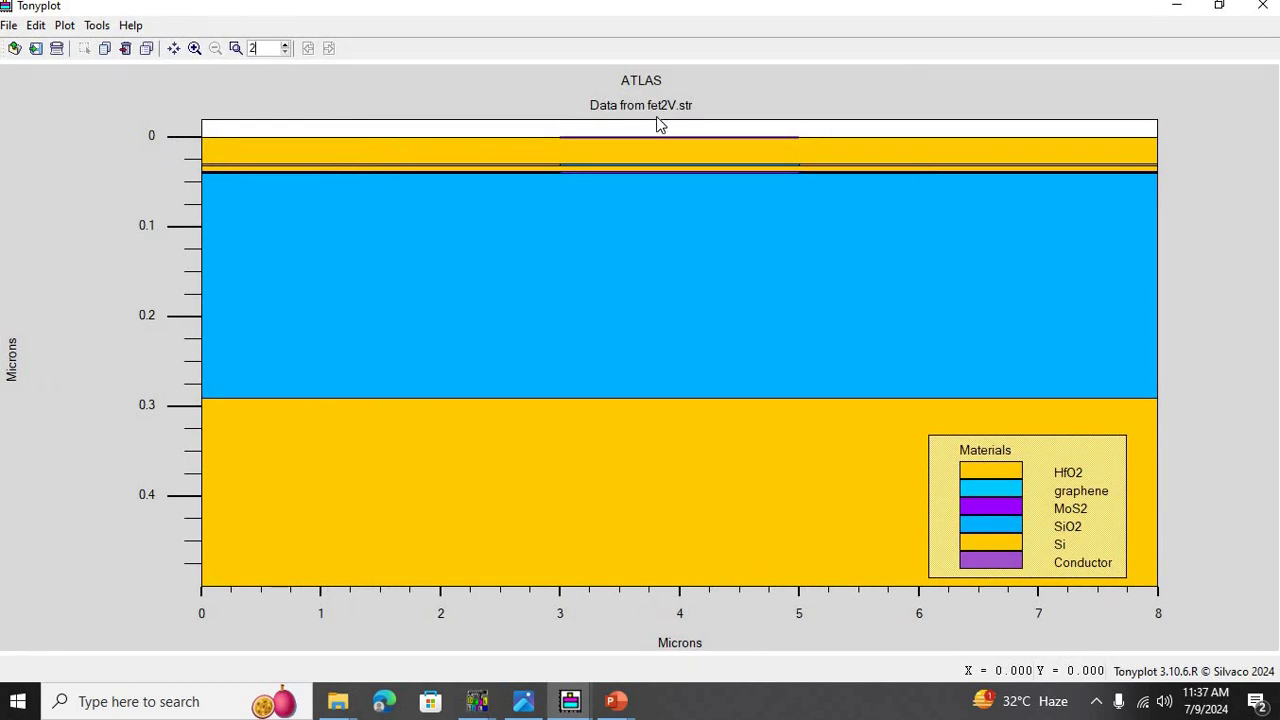
- In the fet-6V.str plot, create a vertical cutline through the graphene and MoS2 layers at about x = 3.953, y = 0.025 to 0.056
left_click(570, 701)
left_click(486, 620)
left_click(107, 33)
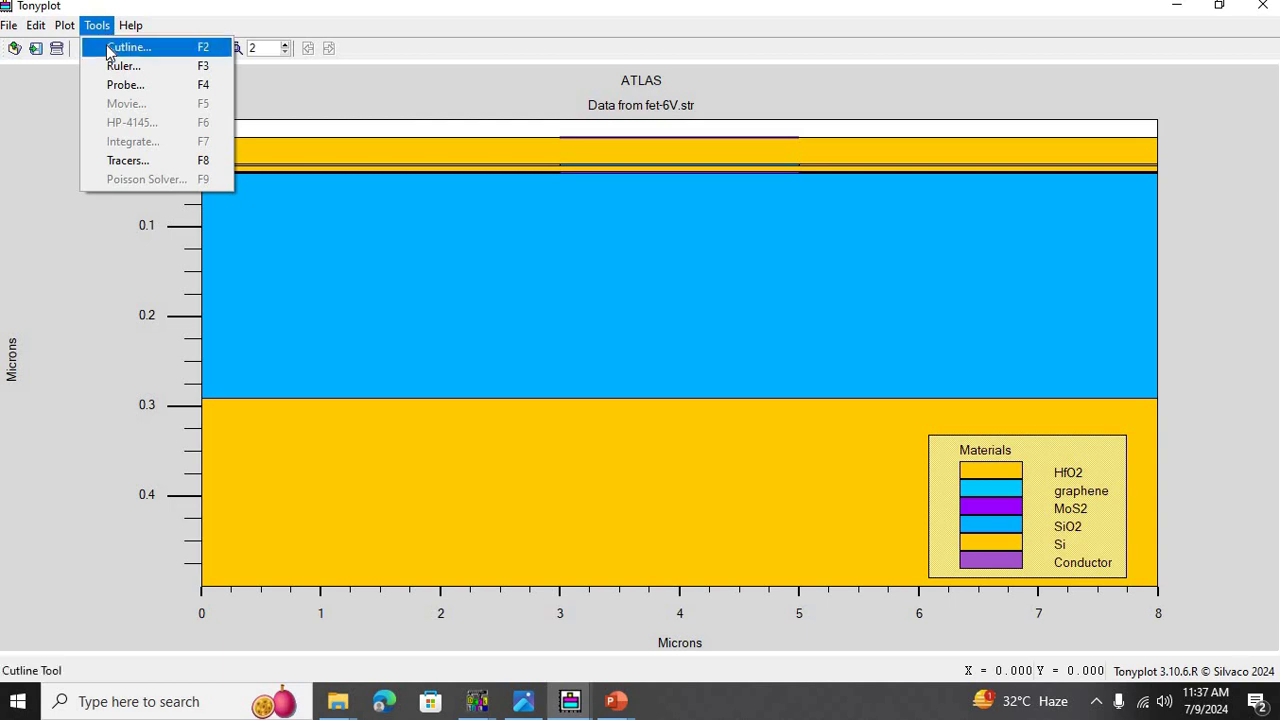
left_click(106, 47)
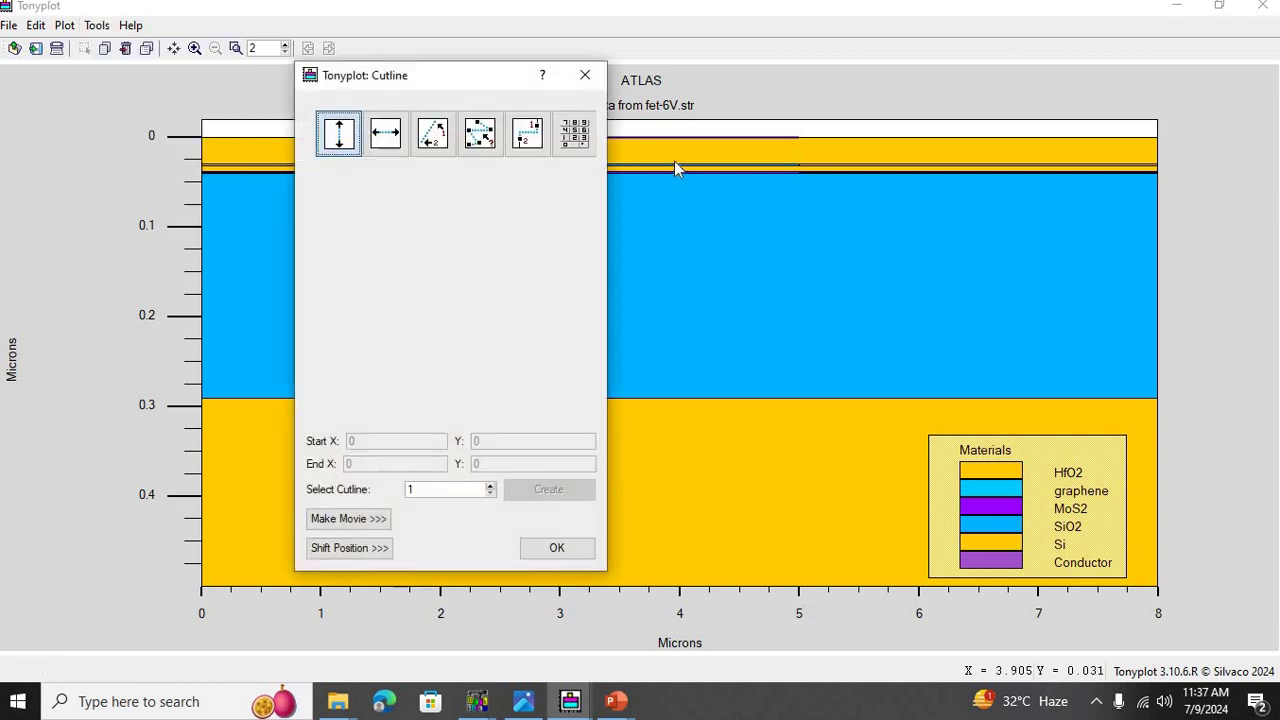
left_click_drag(674, 158, 679, 186)
left_click(585, 75)
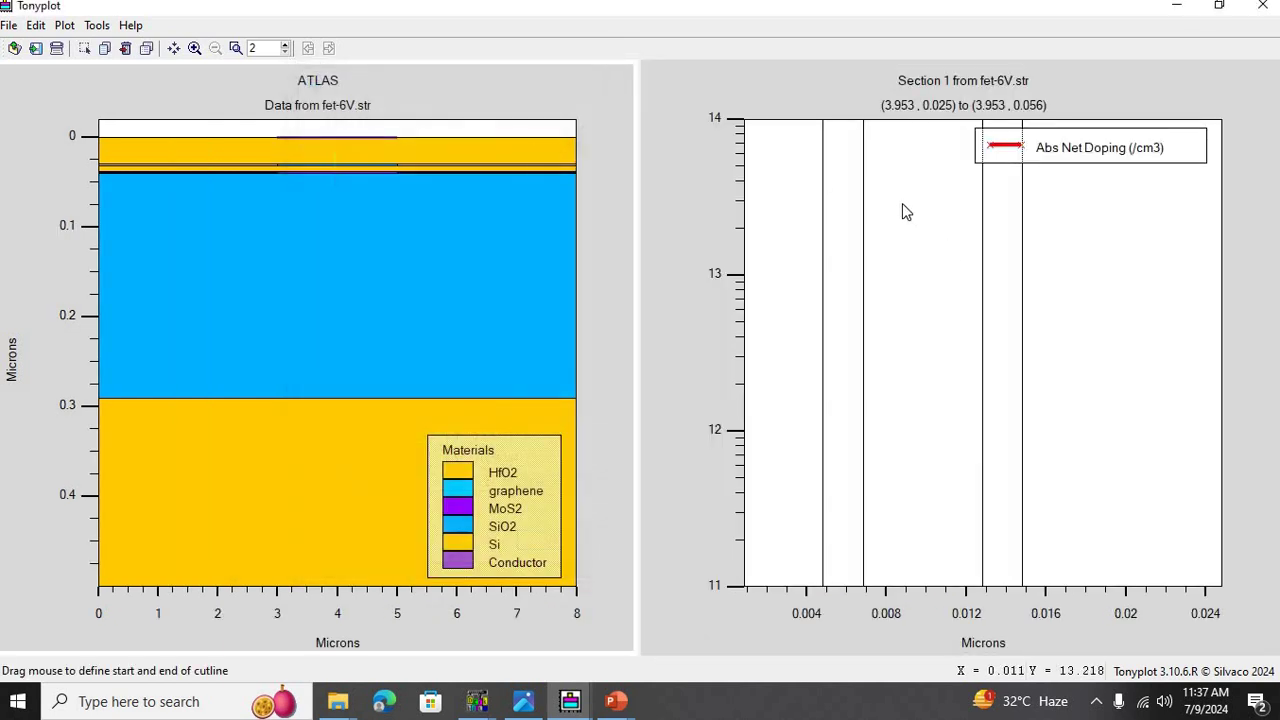
- Display Electron Conc instead of Abs Net Doping in the fet-6V section plot and examine the curve in the MoS2 layer
right_click(902, 203)
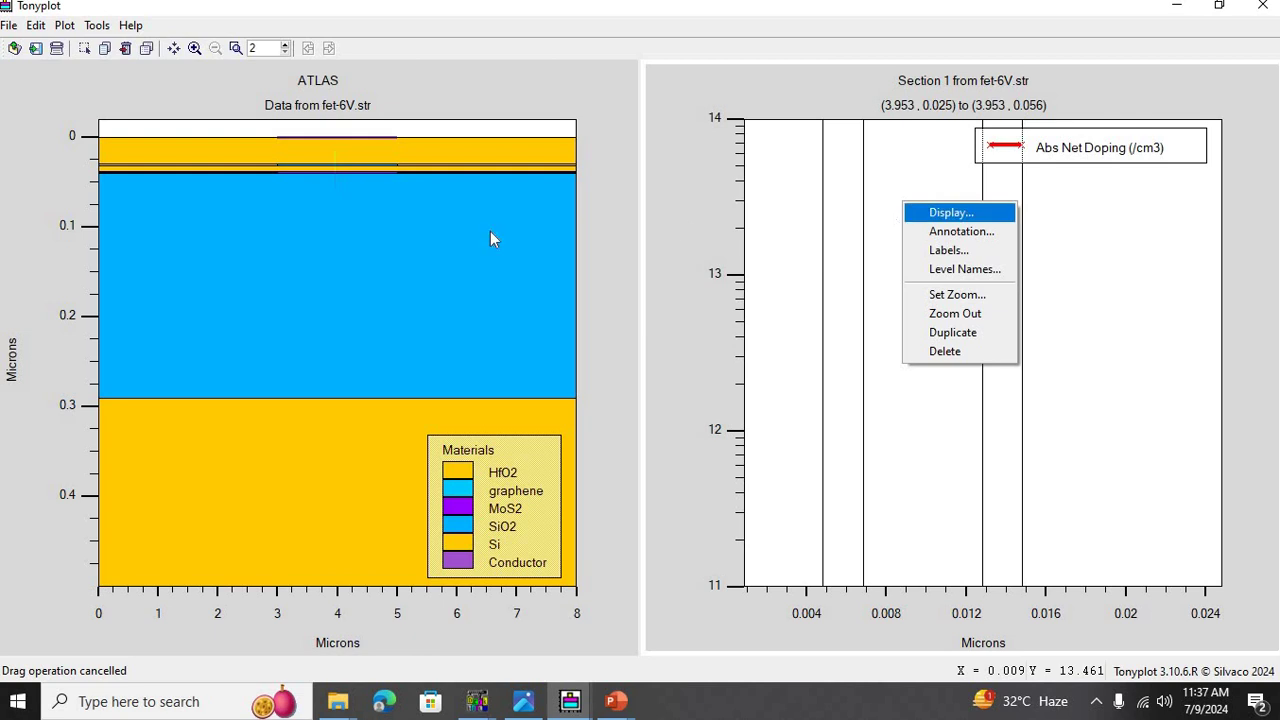
left_click(912, 210)
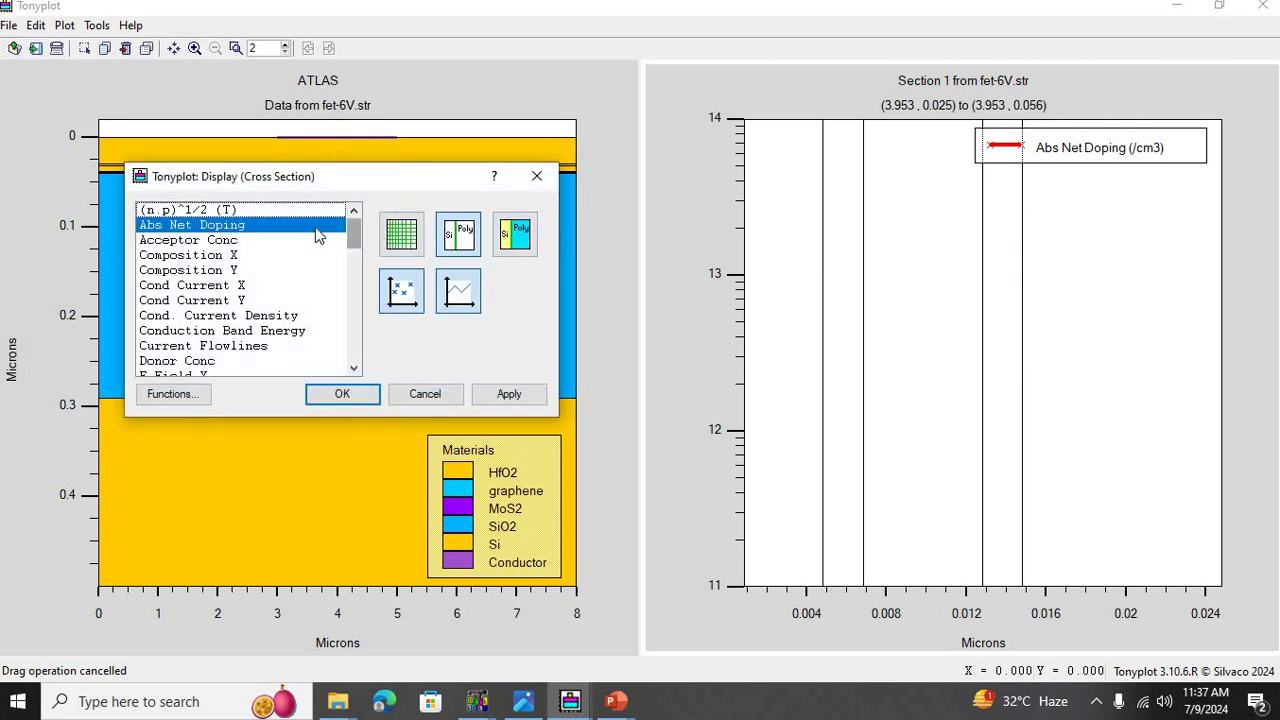
left_click_drag(357, 234, 358, 277)
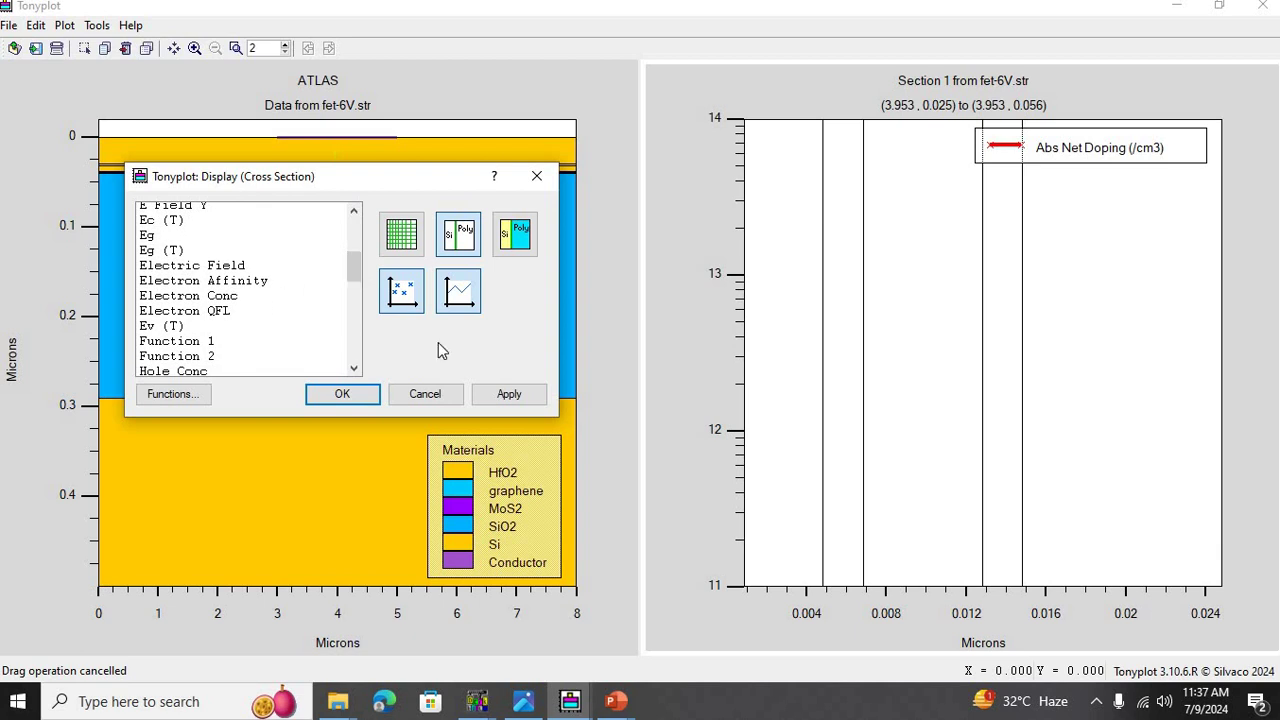
left_click(255, 297)
left_click(508, 394)
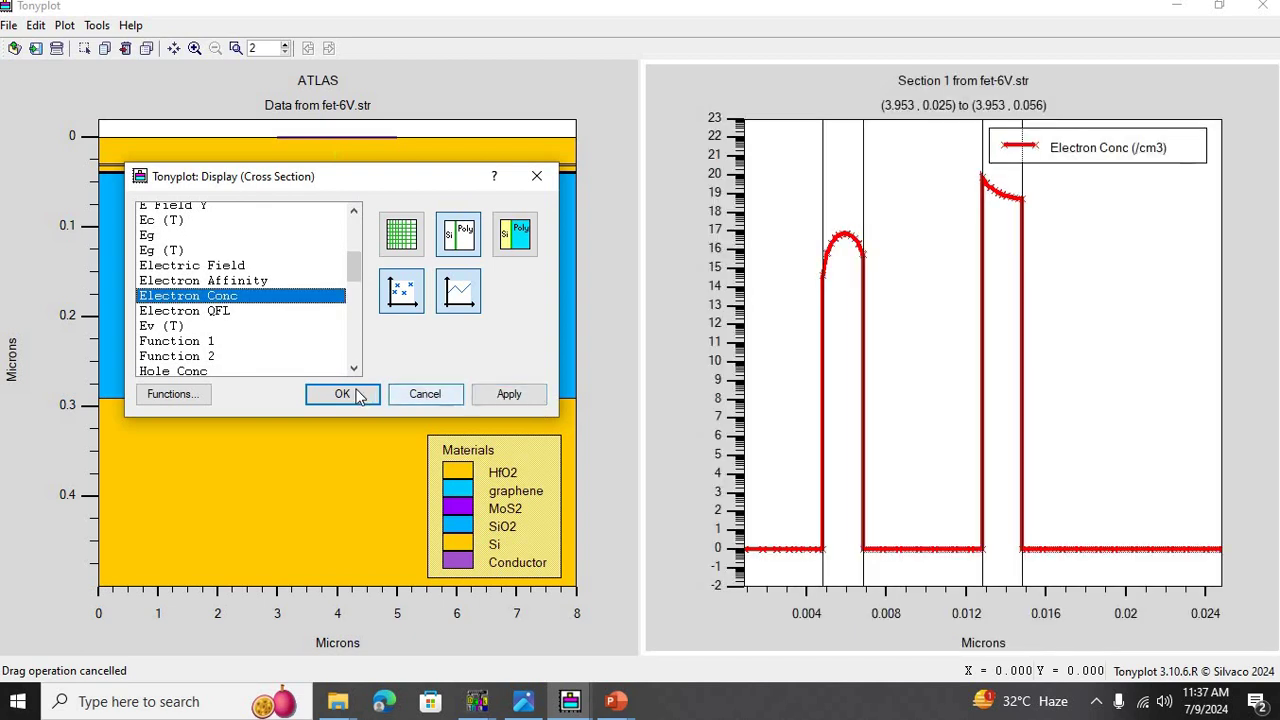
left_click_drag(951, 150, 1063, 363)
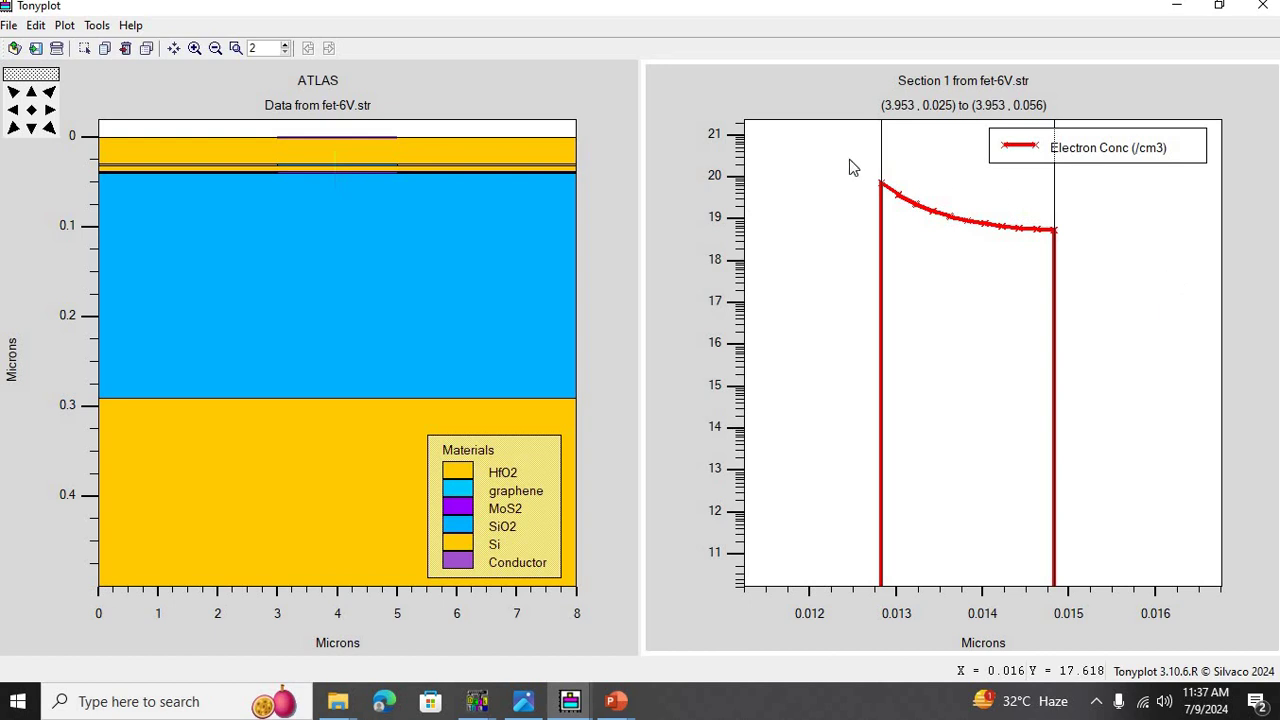
left_click_drag(836, 153, 1105, 393)
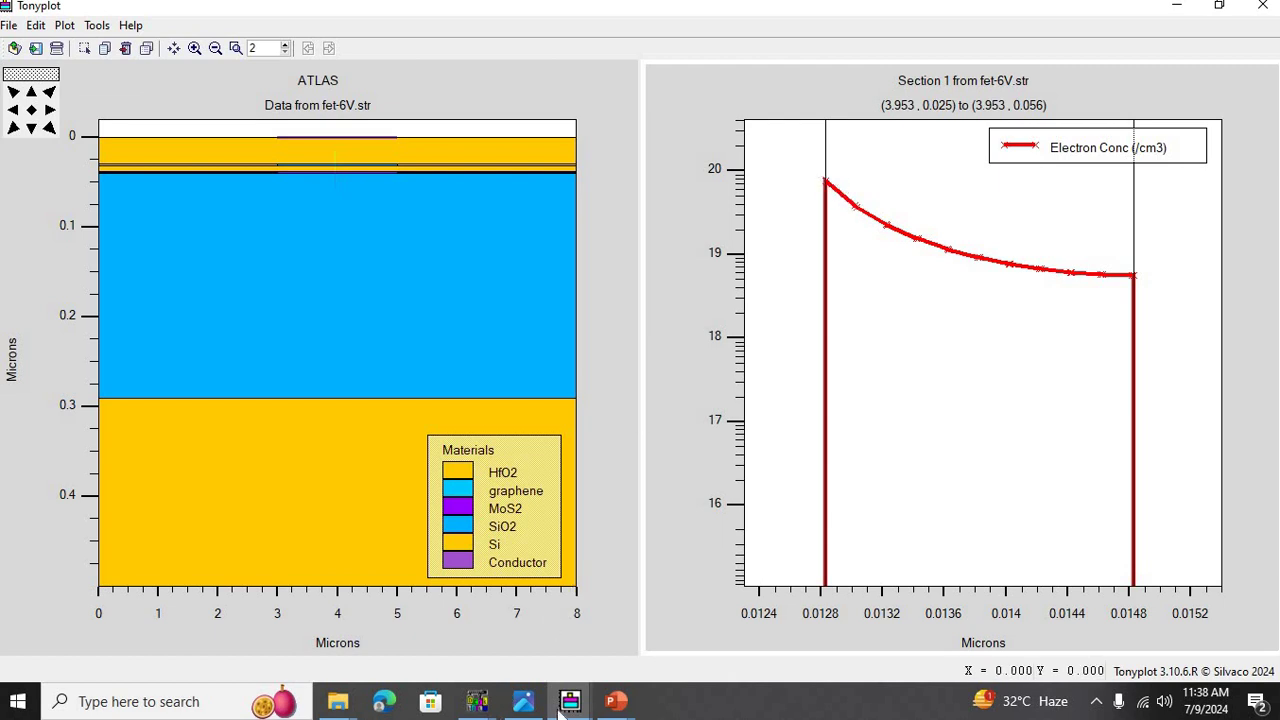
- In the fet-3V.str plot, create a vertical cutline through the graphene and MoS2 layers at about x = 3.958, y = 0.024 to 0.054
mouse_move(570, 700)
left_click(681, 650)
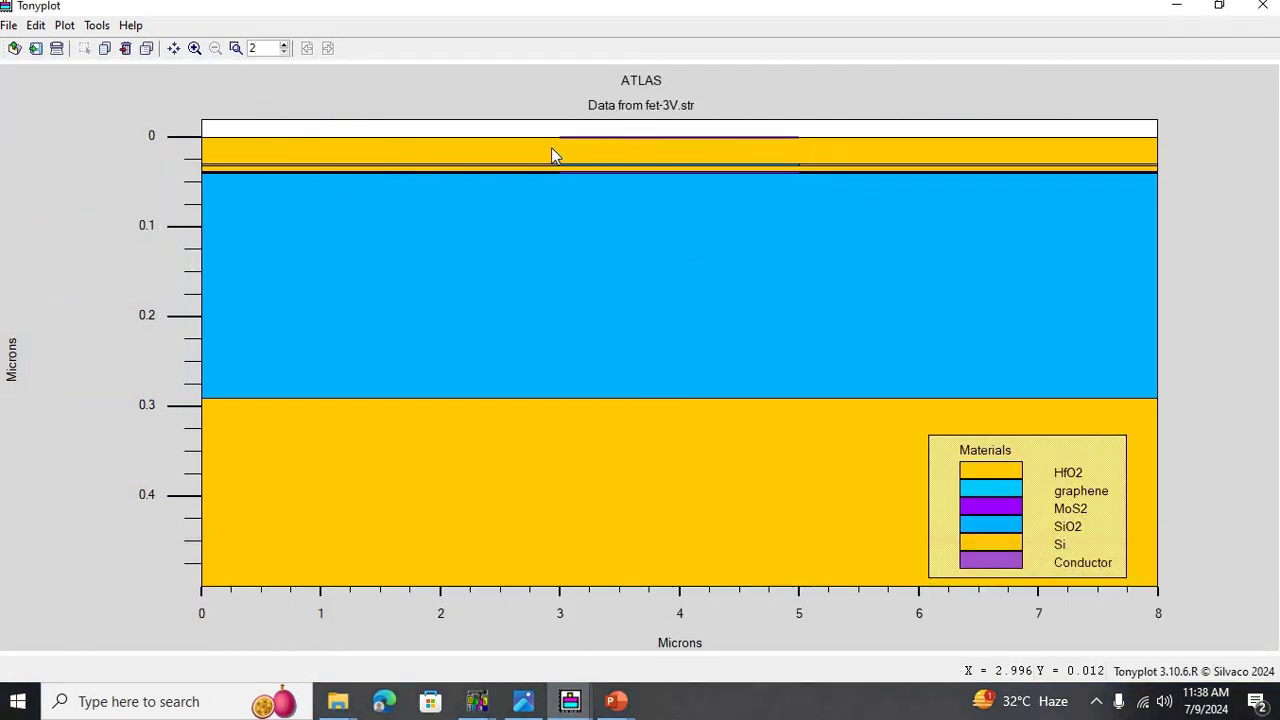
left_click_drag(551, 150, 795, 212)
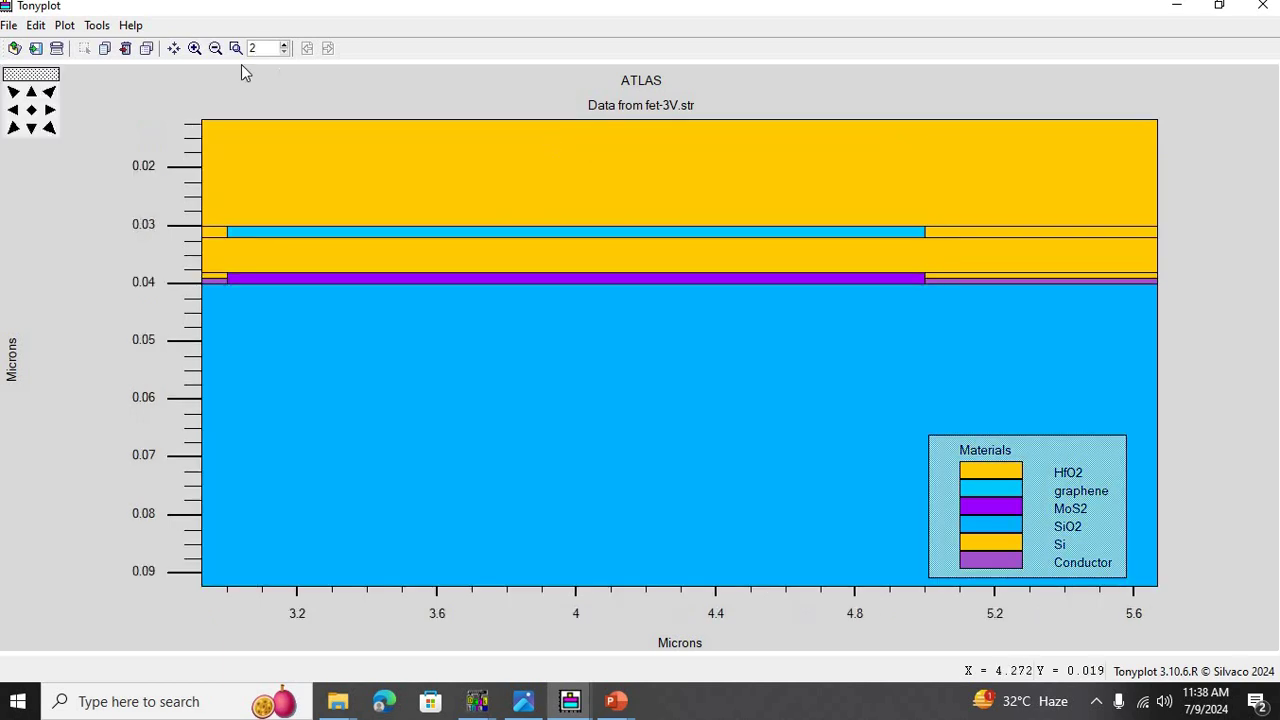
left_click(96, 25)
left_click(122, 46)
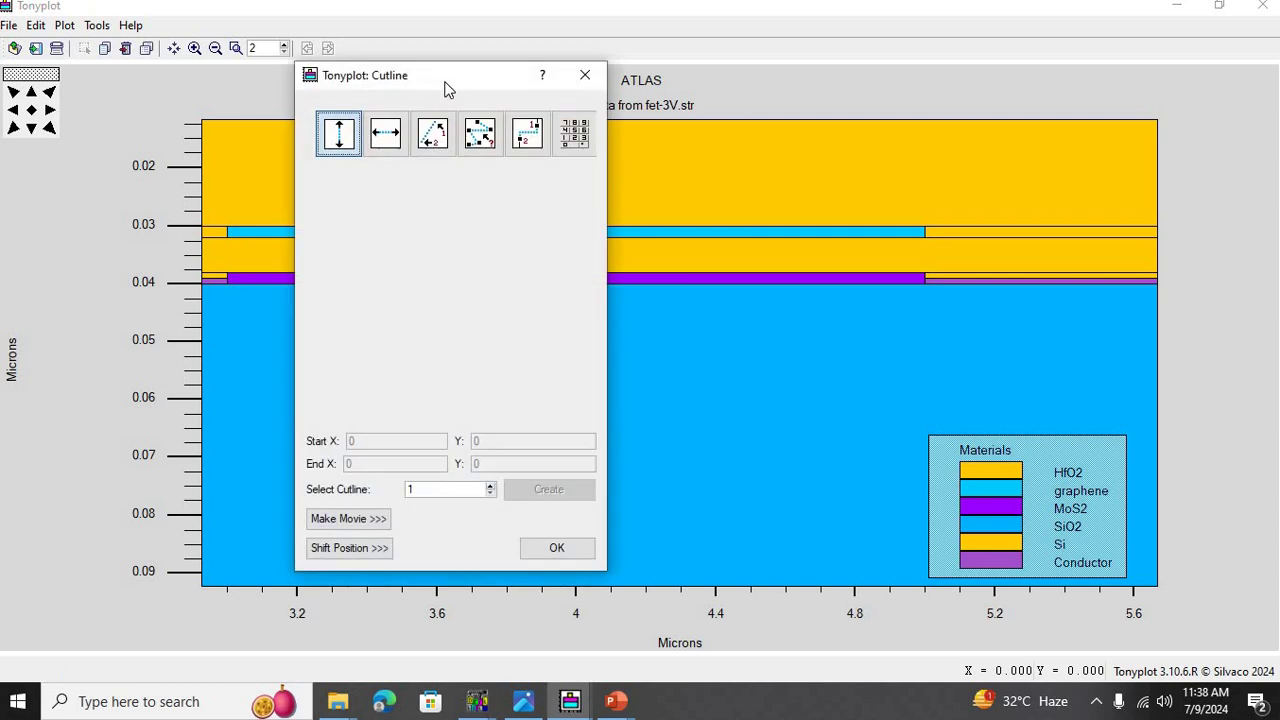
left_click_drag(450, 75, 76, 118)
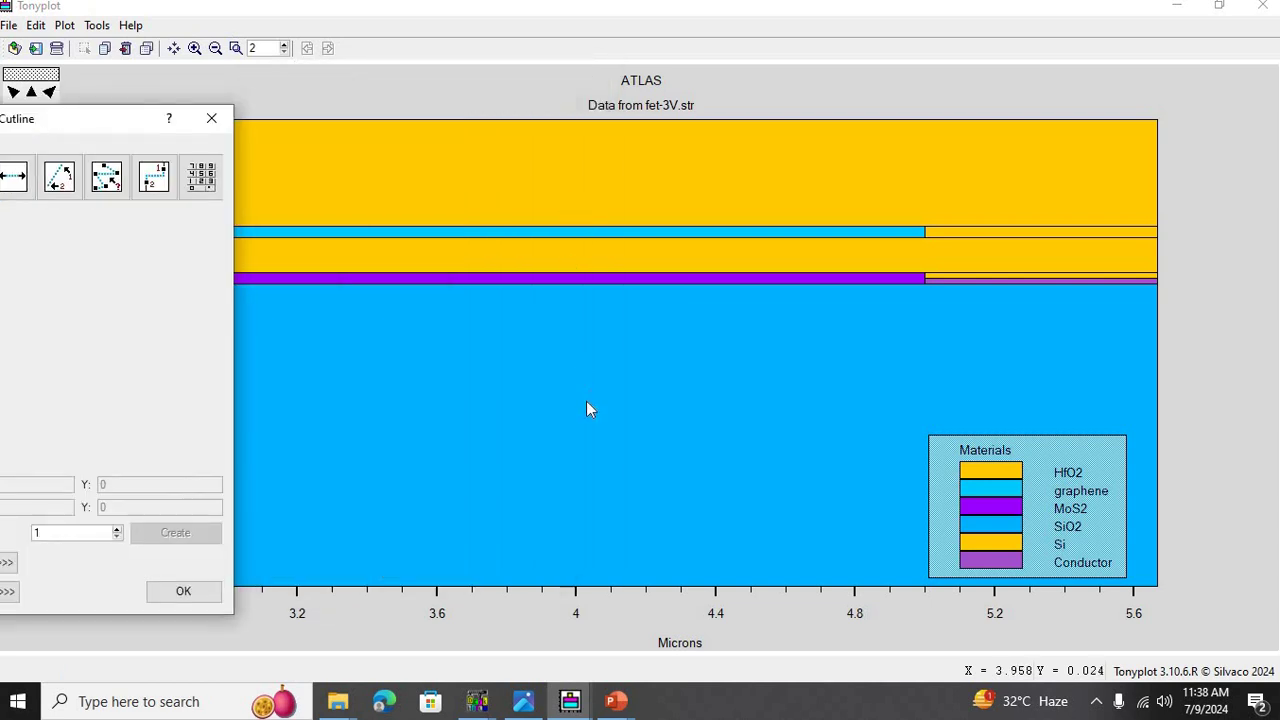
left_click_drag(587, 402, 587, 364)
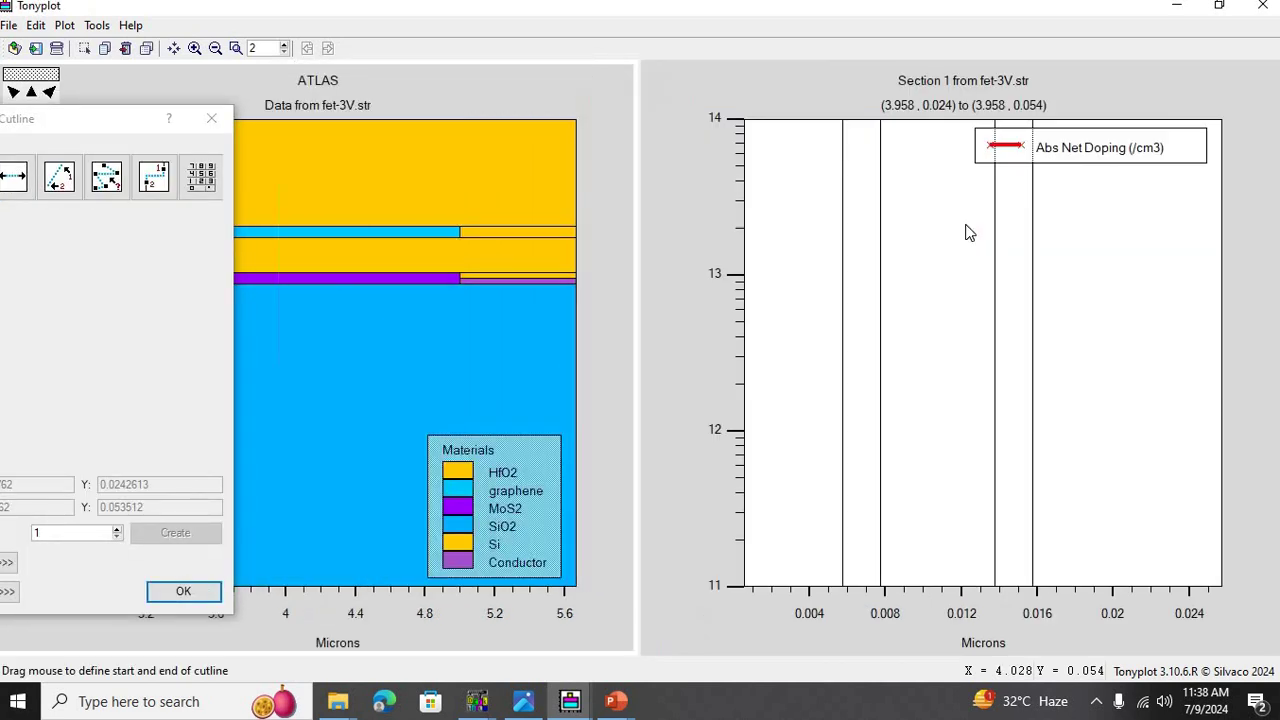
- Display Electron Conc instead of Abs Net Doping in the fet-3V section plot and examine the curve in the MoS2 layer
right_click(979, 233)
left_click(985, 233)
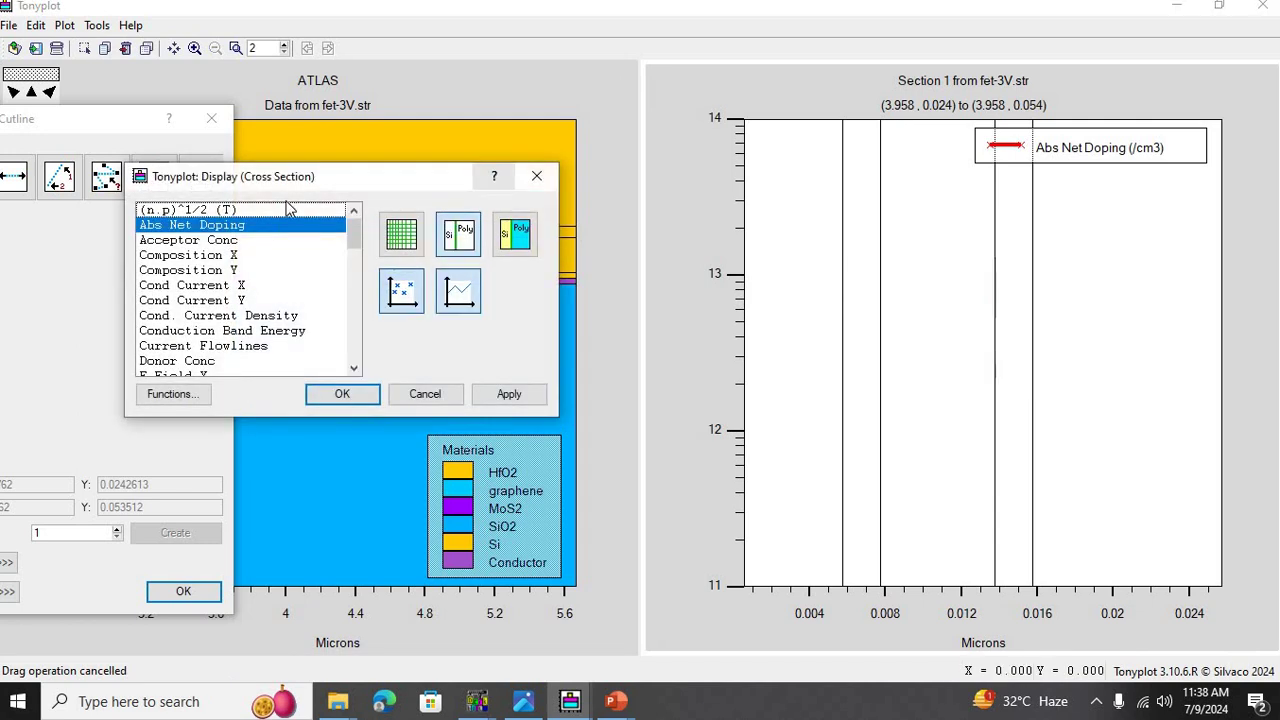
left_click_drag(352, 229, 360, 282)
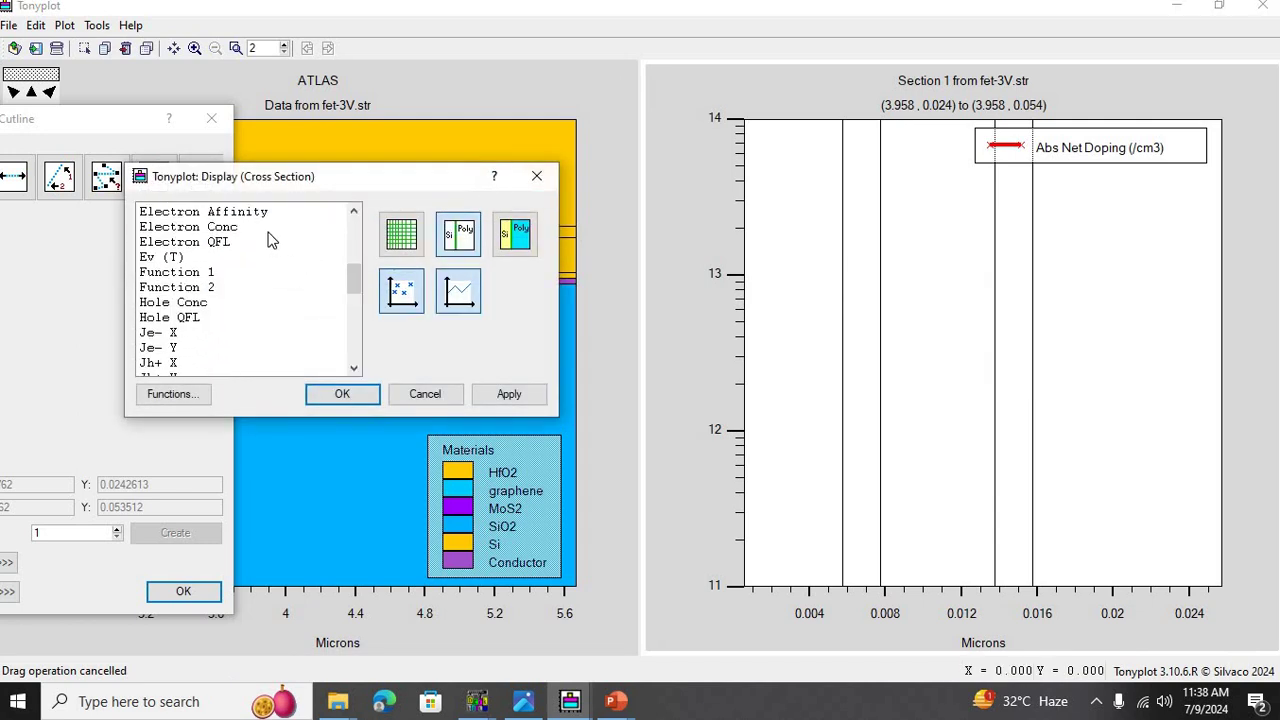
left_click(259, 229)
left_click(524, 398)
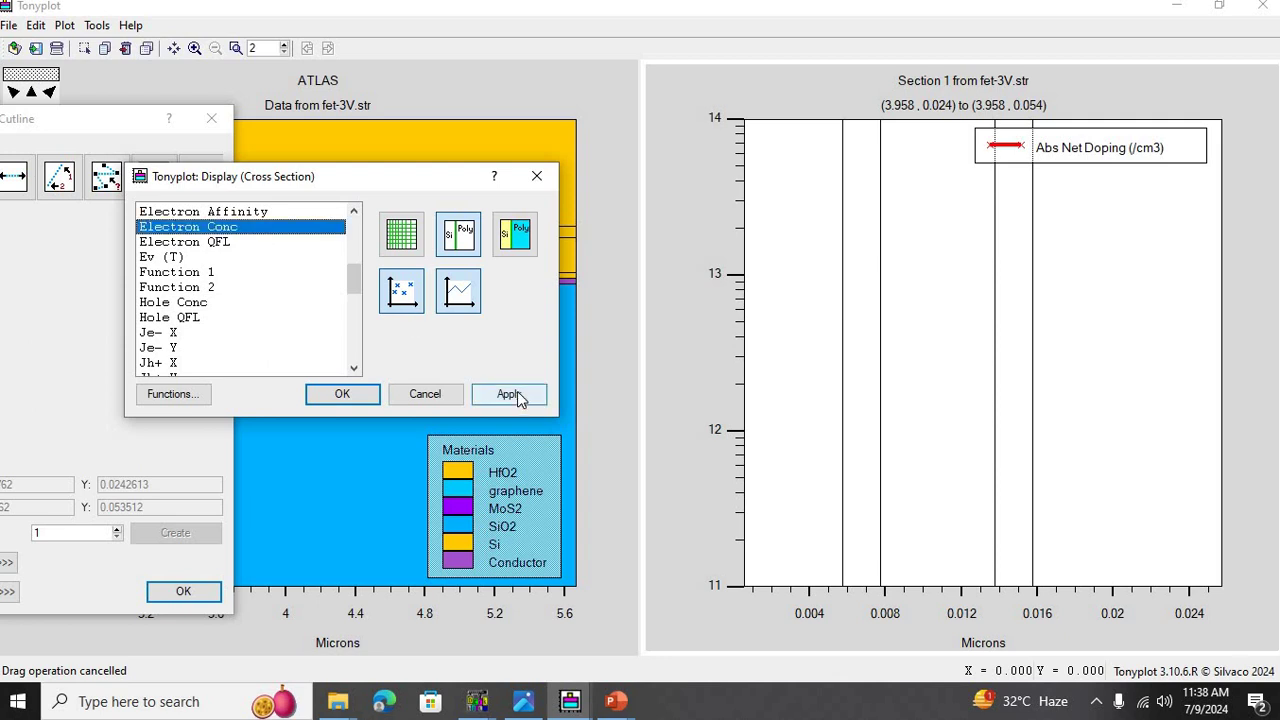
left_click(367, 391)
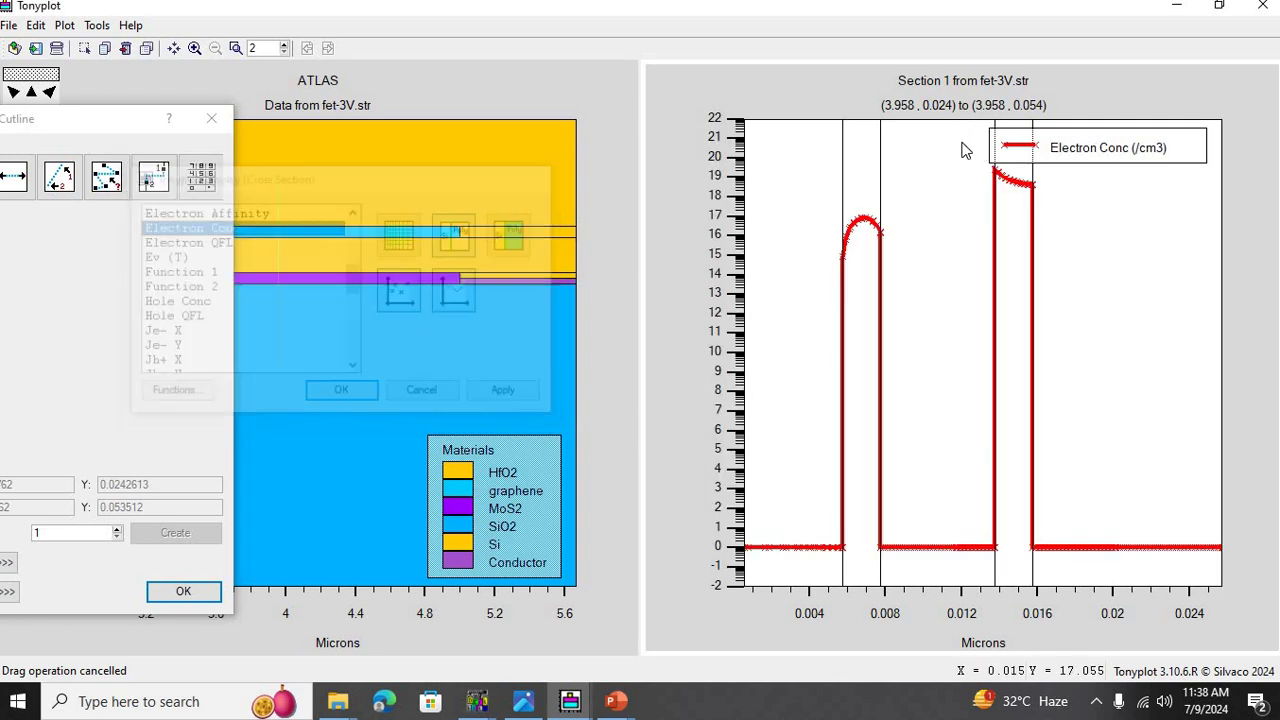
left_click_drag(1090, 300, 1078, 258)
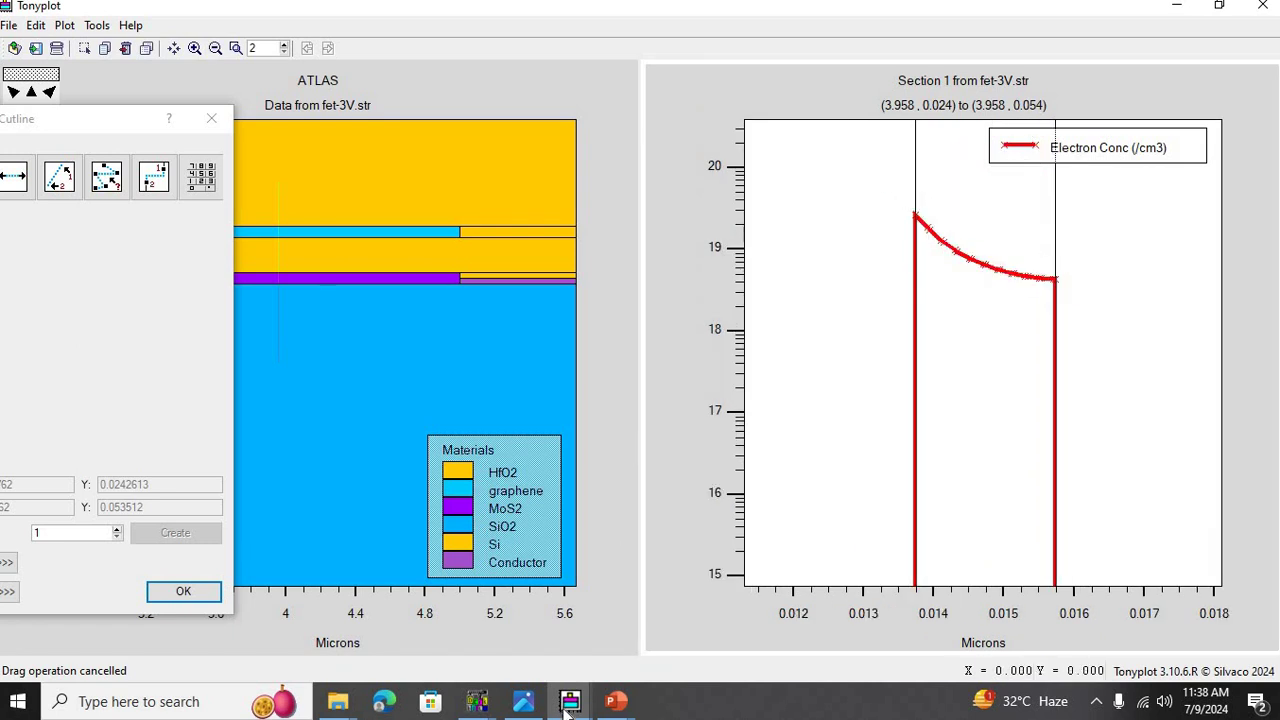
- In the fet0V.str plot, create a vertical cutline through the graphene and MoS2 layers at about x = 3.897, y = 0.020 to 0.062
mouse_move(570, 701)
left_click(867, 625)
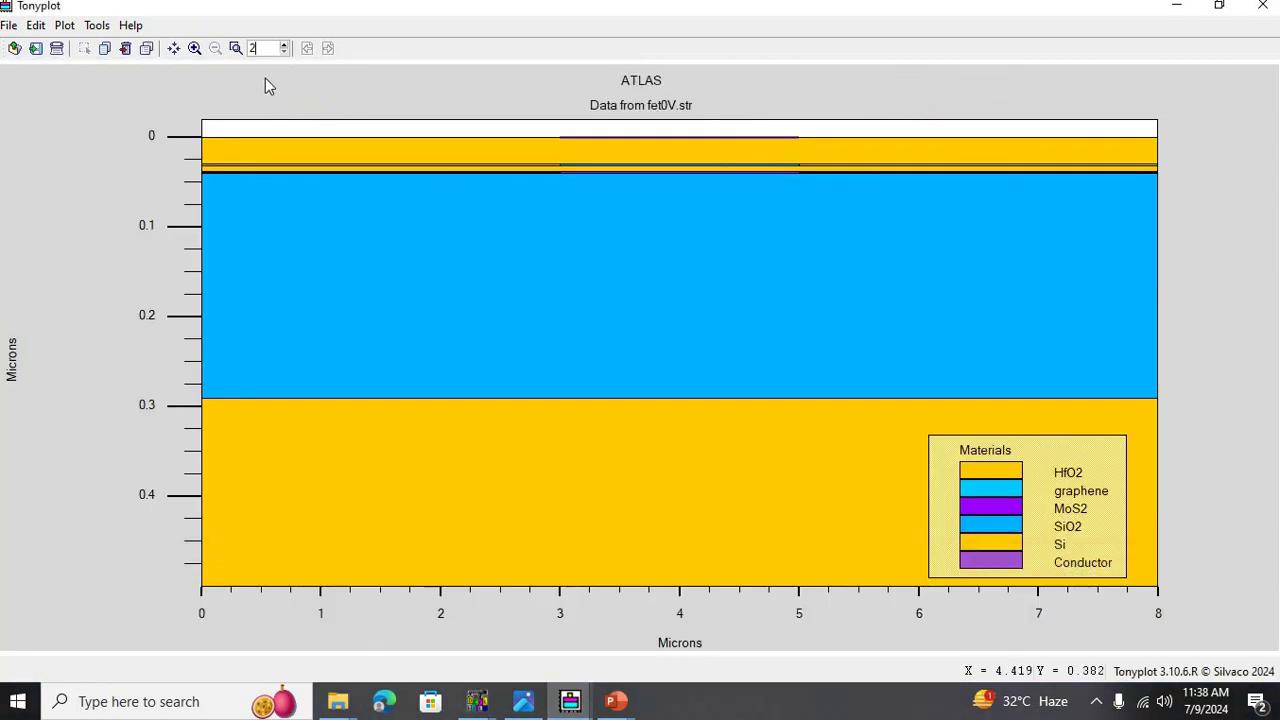
left_click(97, 25)
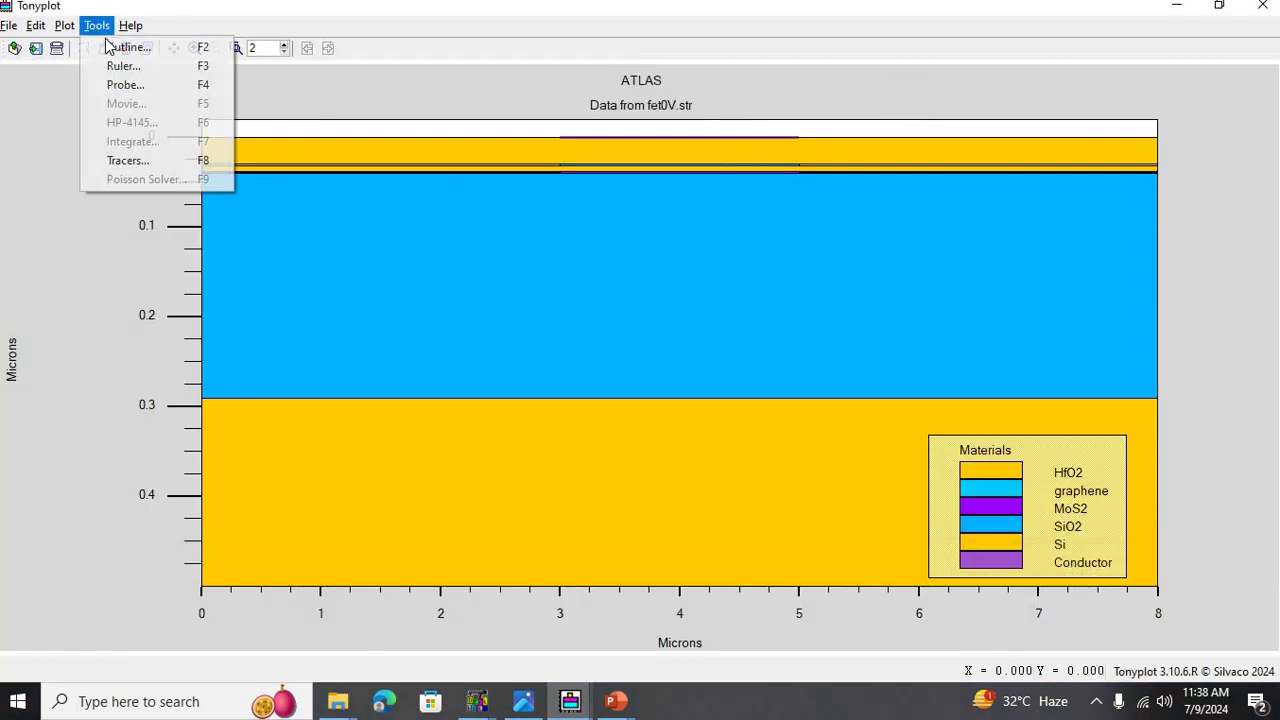
left_click(112, 48)
left_click_drag(669, 153, 669, 182)
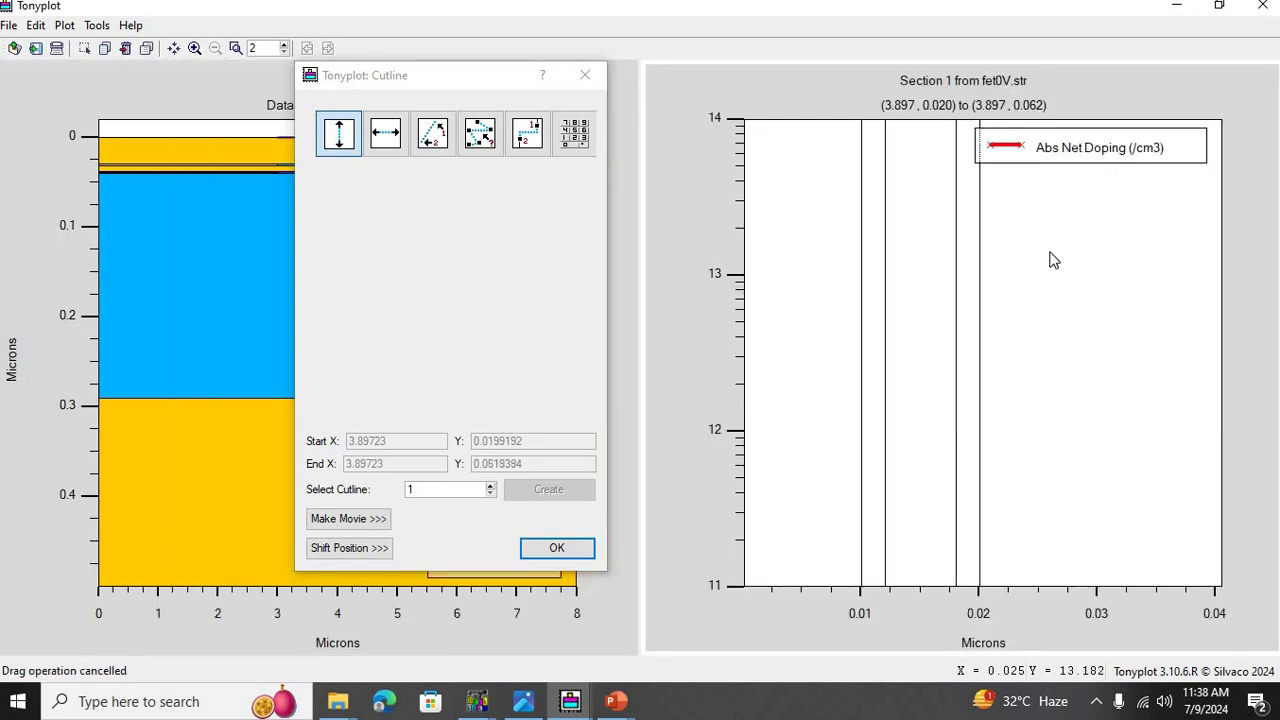
- Display Electron Conc instead of Abs Net Doping in the fet0V section plot and examine the curve in the MoS2 layer
right_click(1038, 247)
left_click(1062, 256)
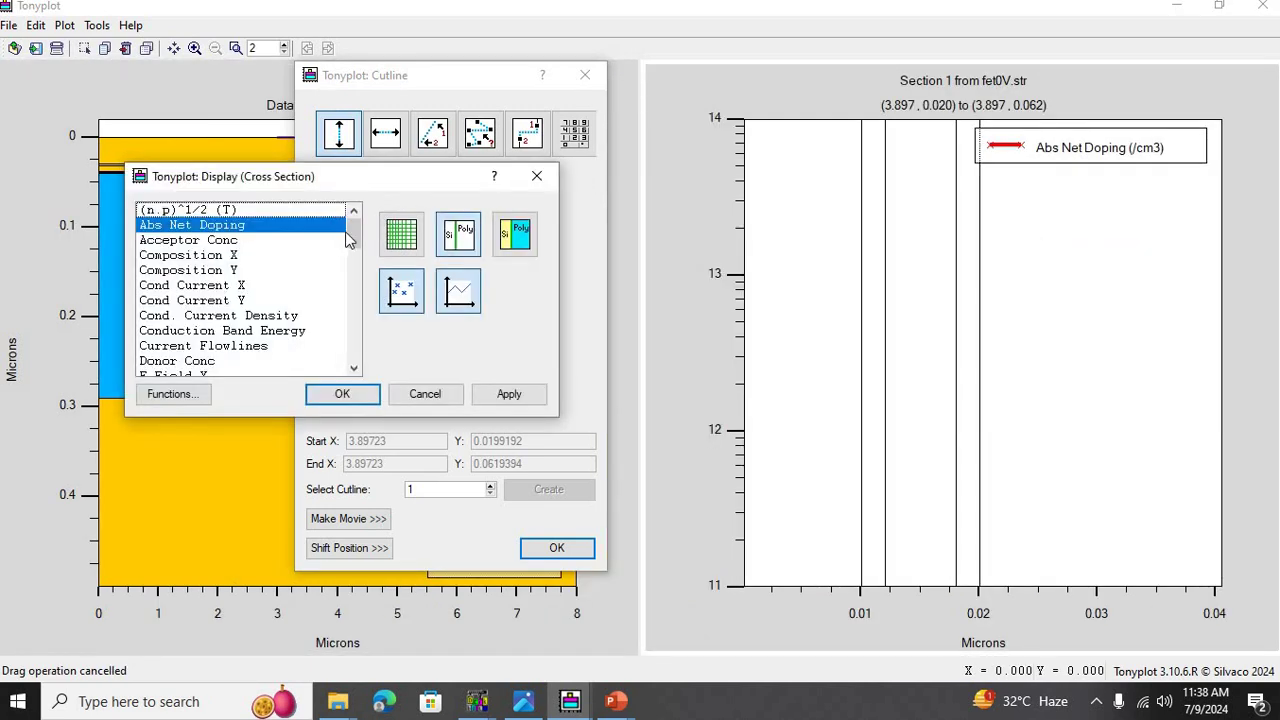
left_click(344, 230)
left_click(340, 229)
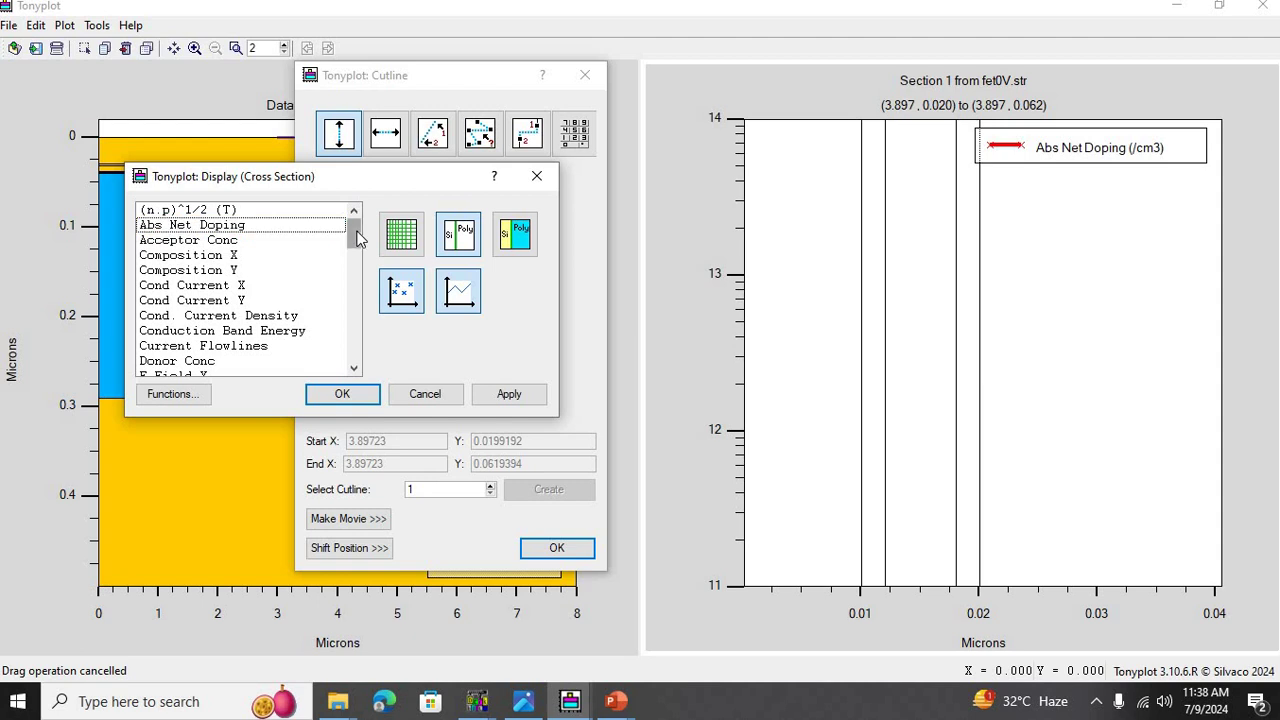
left_click_drag(352, 235, 350, 268)
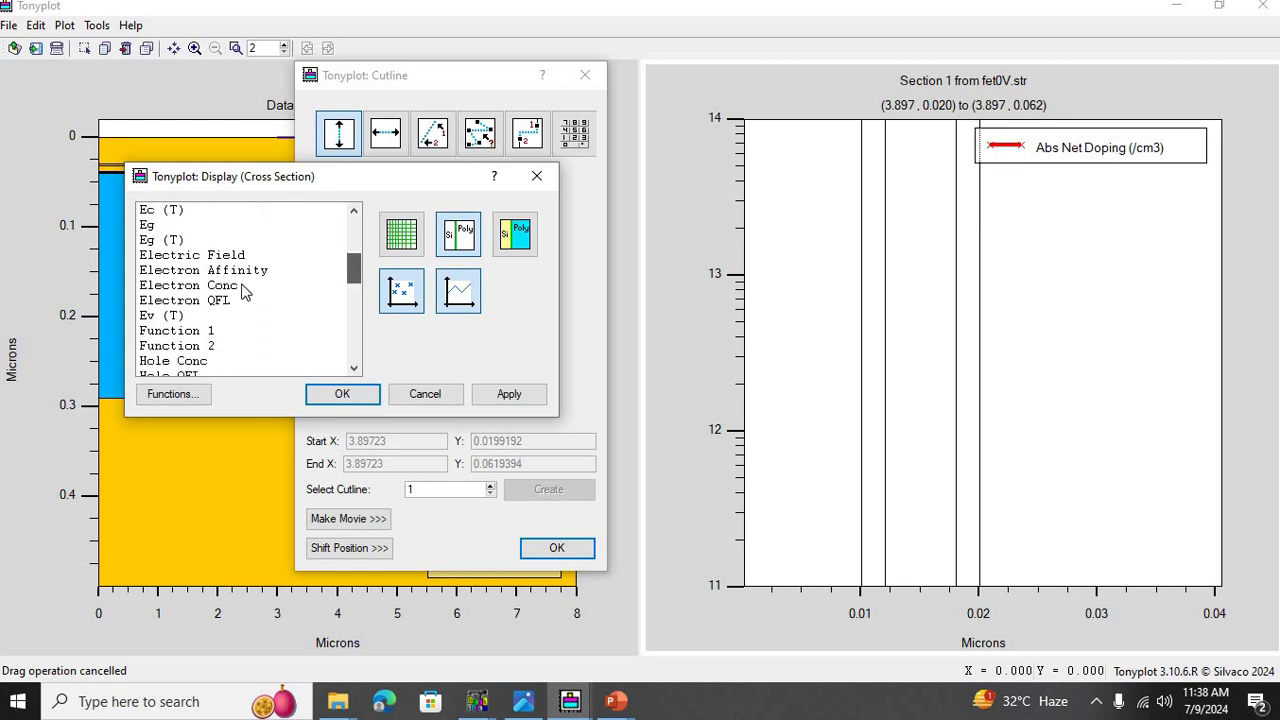
left_click(243, 289)
left_click(508, 398)
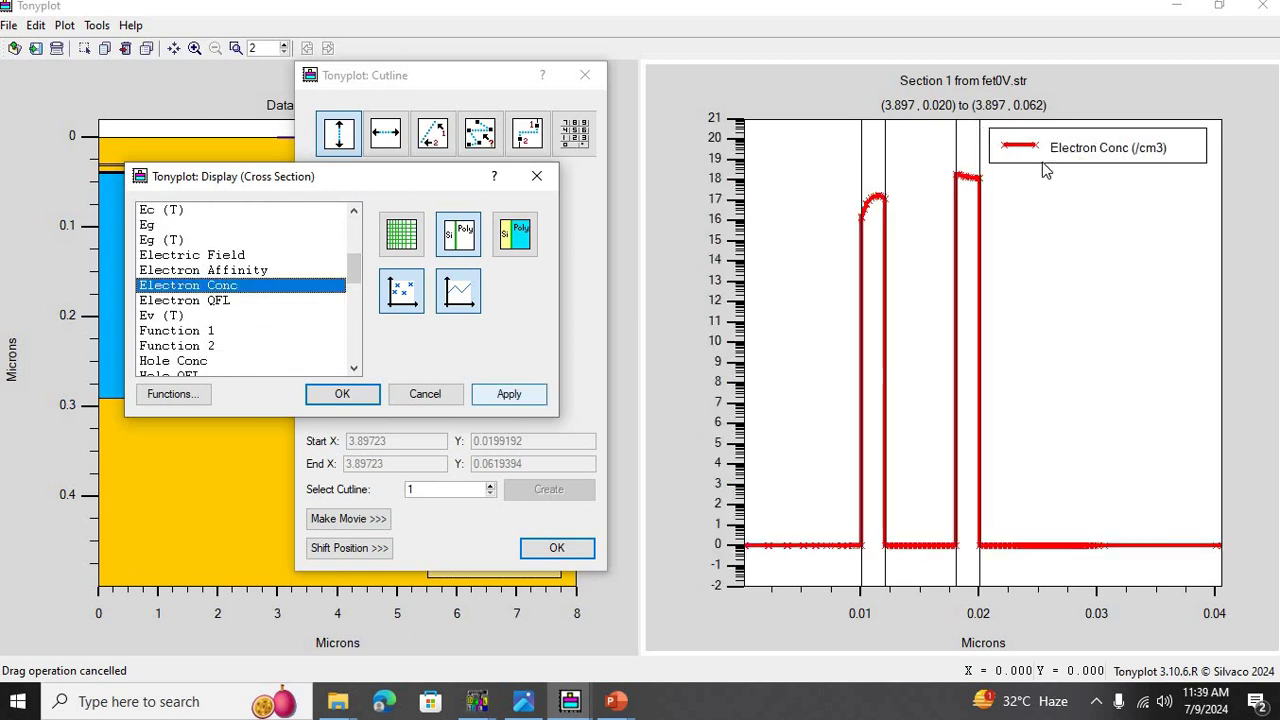
left_click(1005, 247)
left_click_drag(1003, 245, 1002, 252)
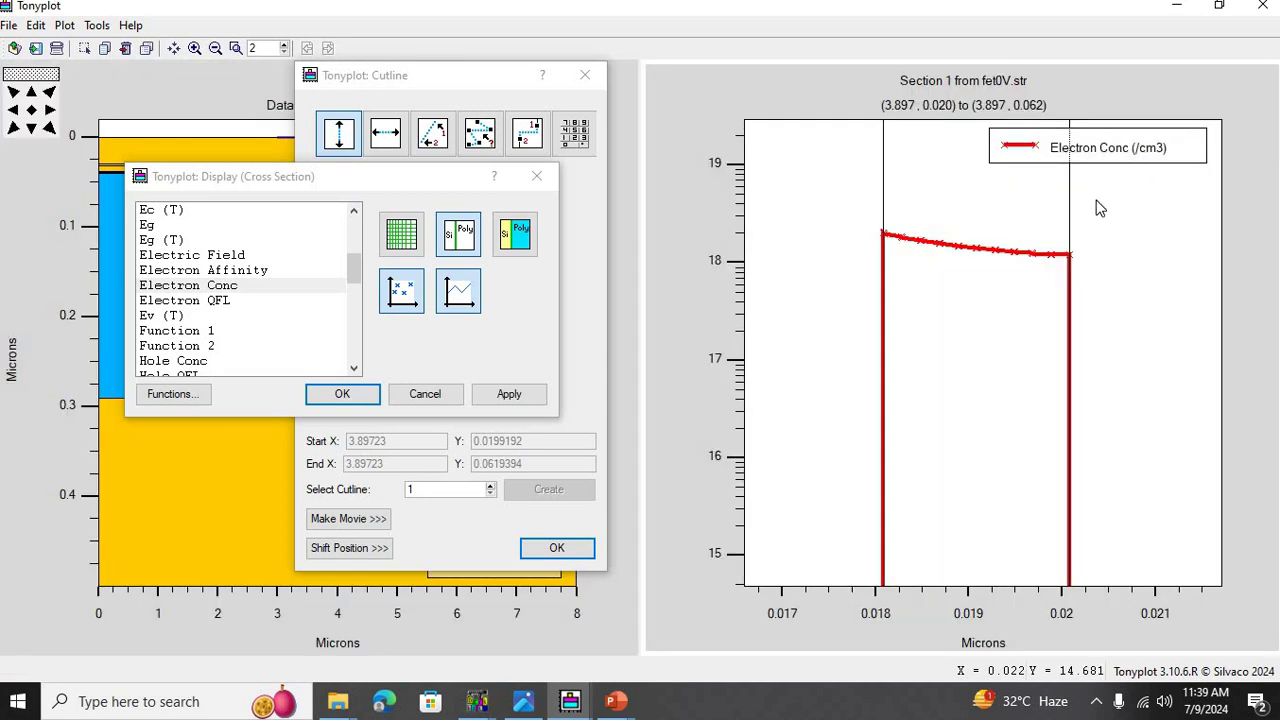
left_click(537, 177)
left_click(592, 68)
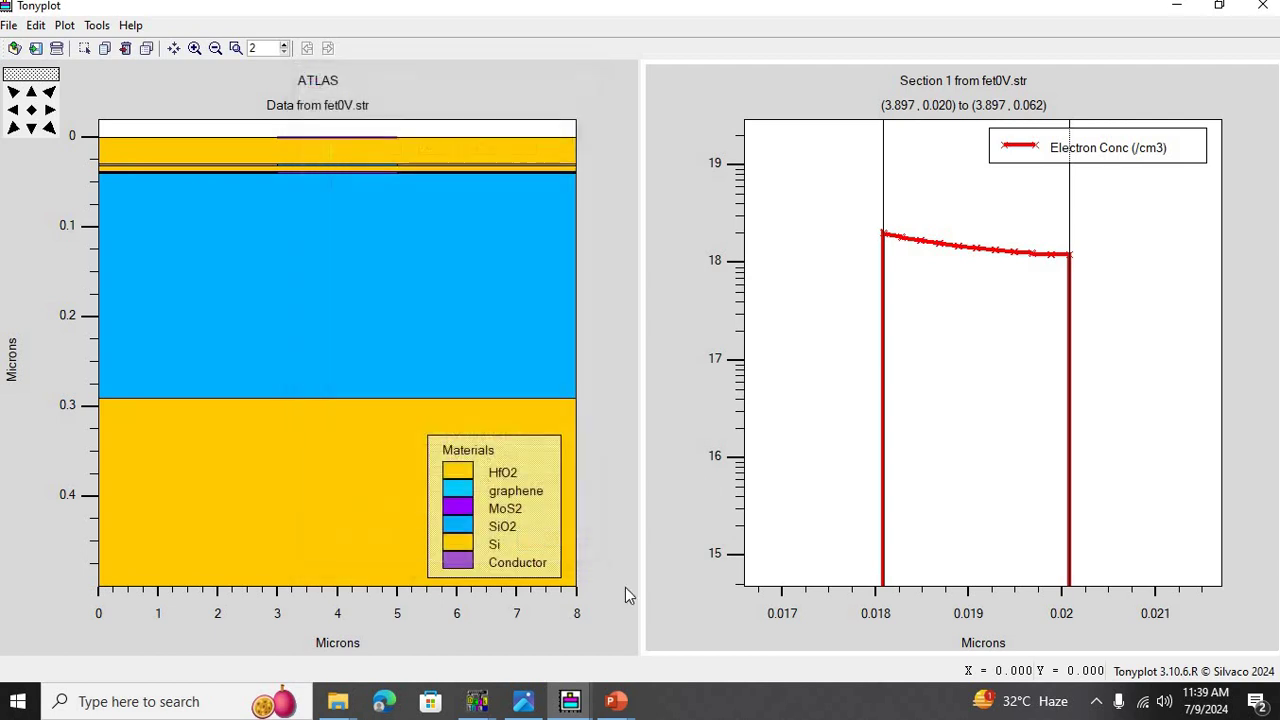
- In the fet2V.str plot, create a vertical cutline through the graphene and MoS2 layers at about x = 3.866, y = 0.023 to 0.058
left_click(583, 705)
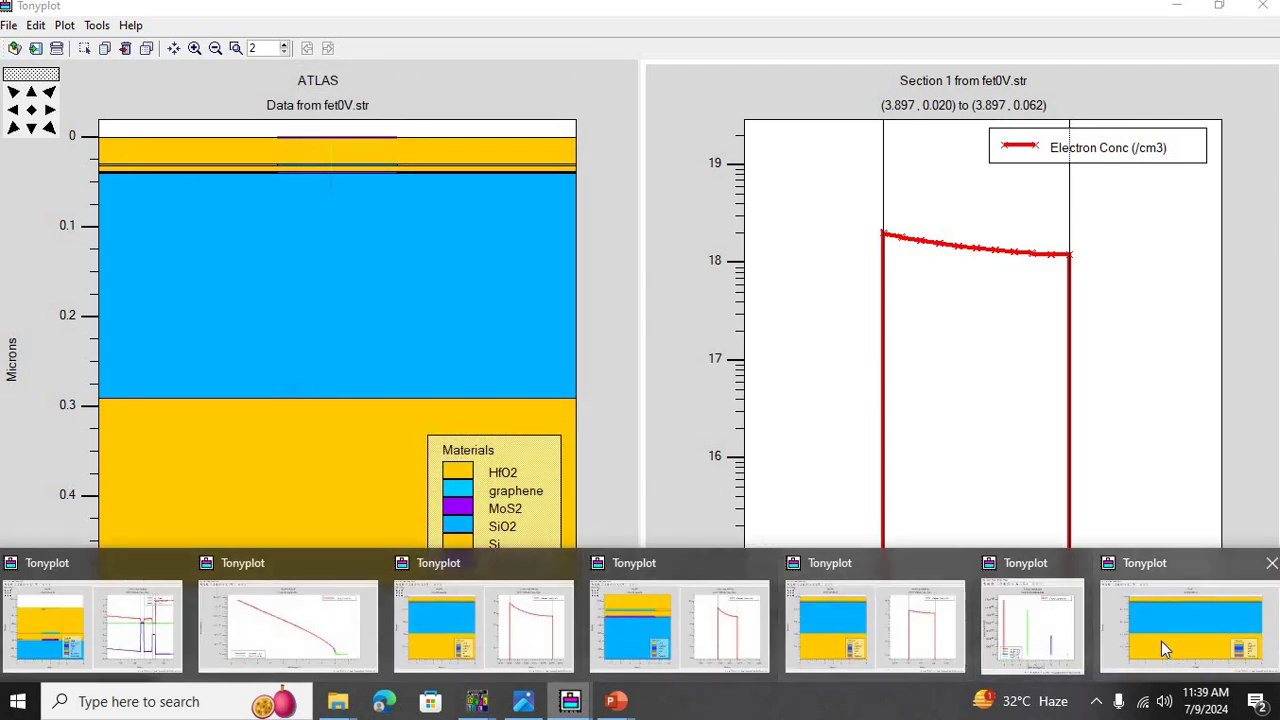
left_click(1161, 641)
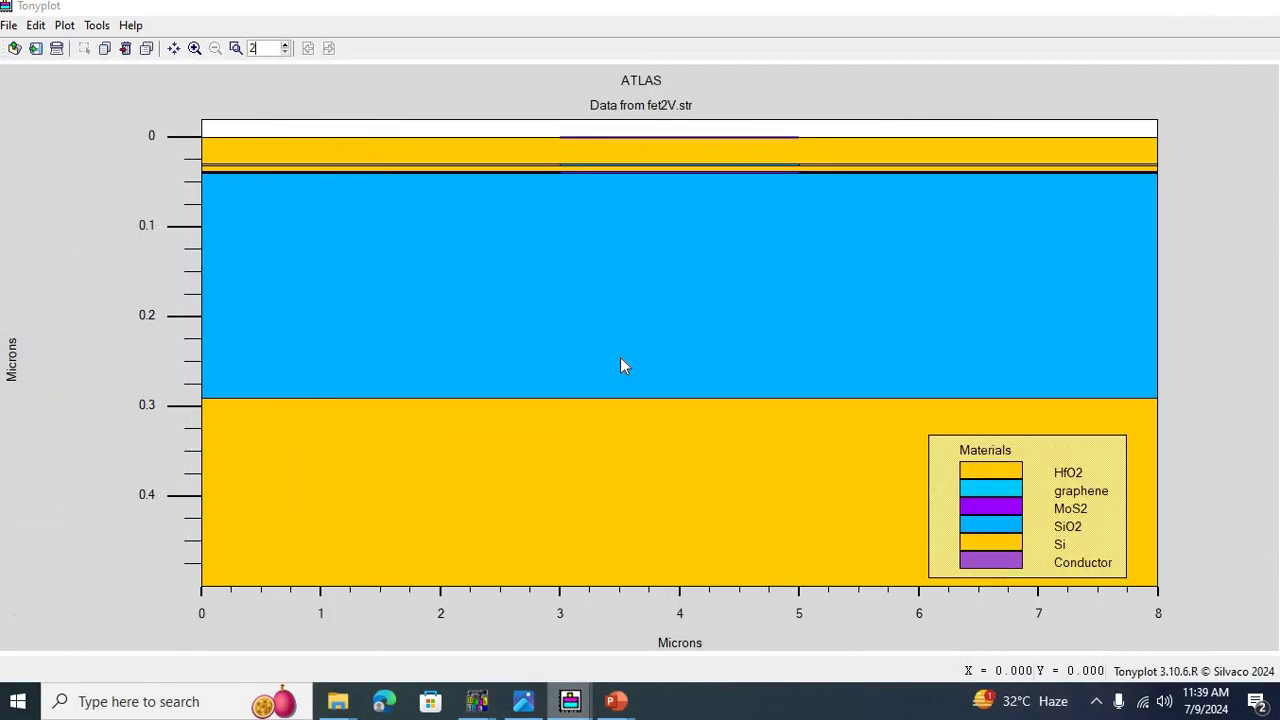
left_click(97, 25)
left_click(115, 63)
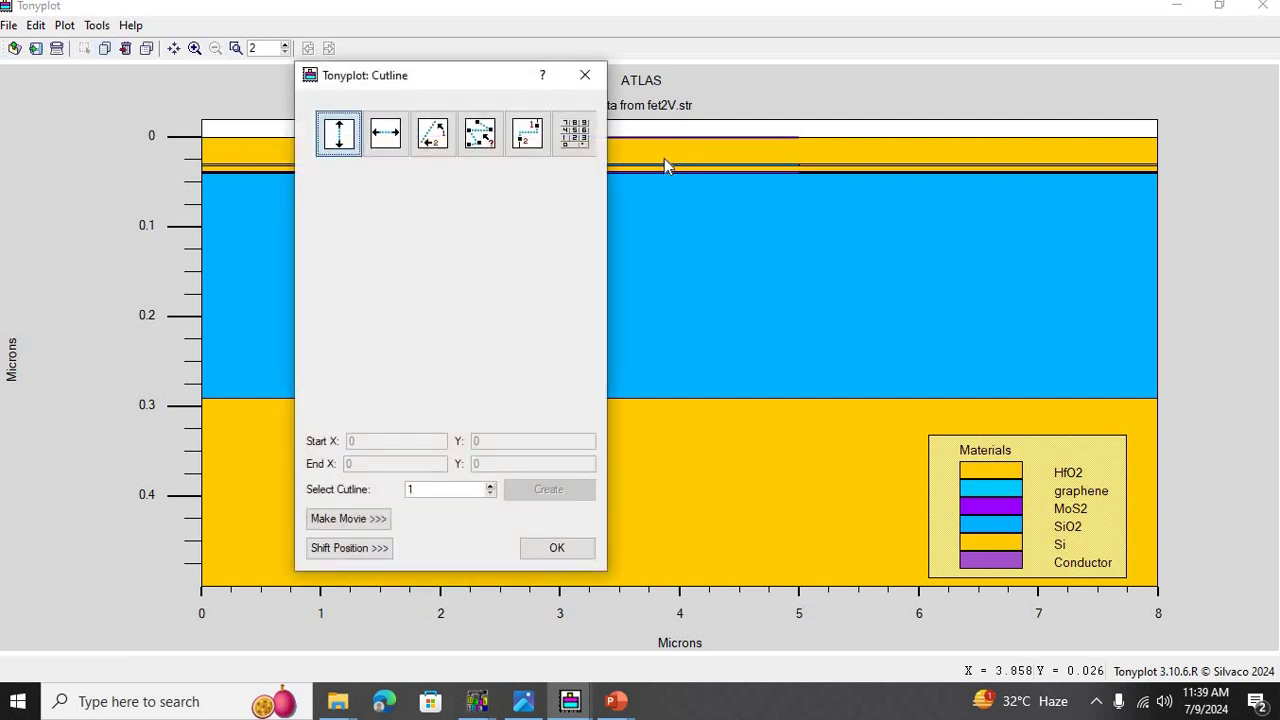
left_click_drag(664, 158, 667, 187)
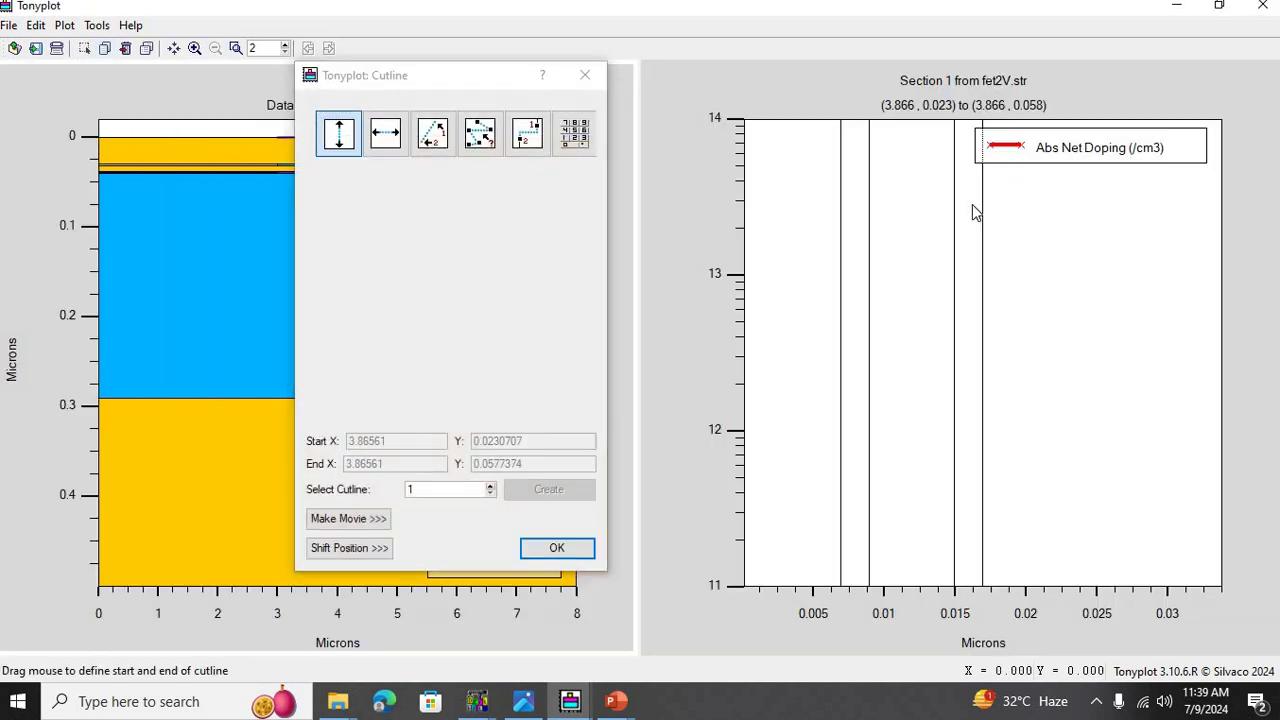
- Display Electron Conc instead of Abs Net Doping in the fet2V section plot and examine the curve in the MoS2 layer
right_click(974, 210)
left_click(1000, 211)
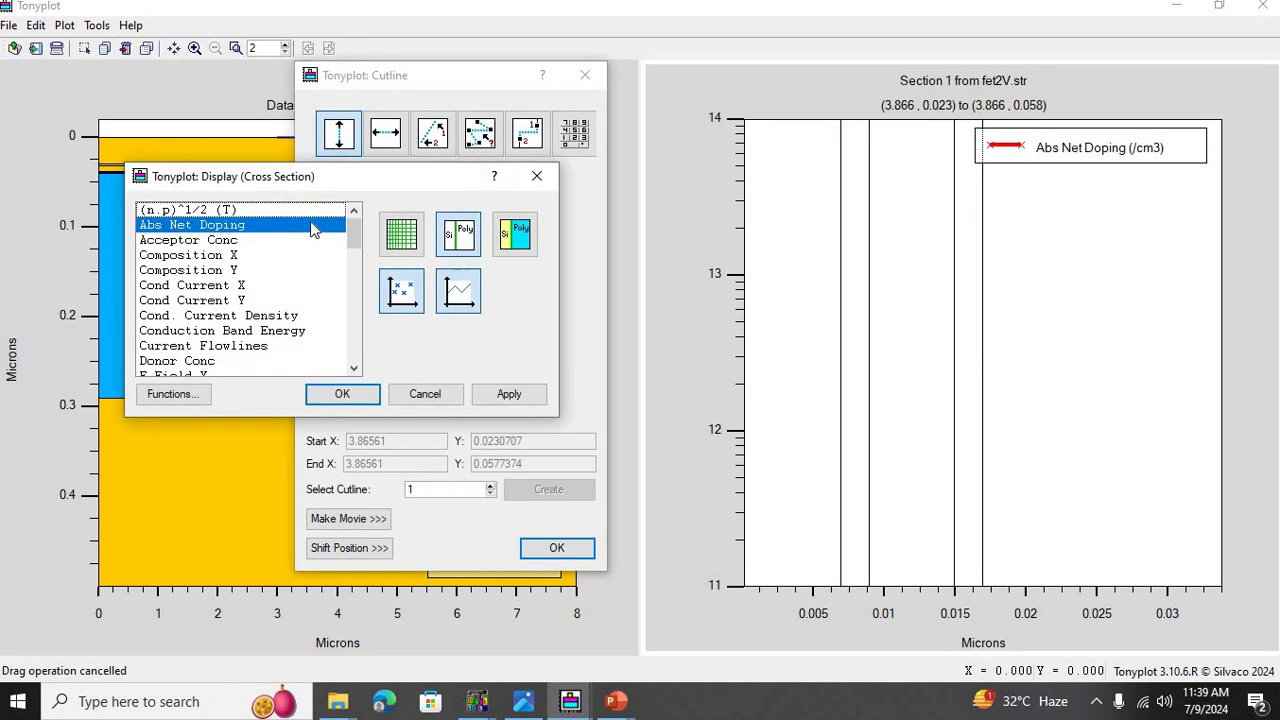
left_click_drag(353, 228, 331, 256)
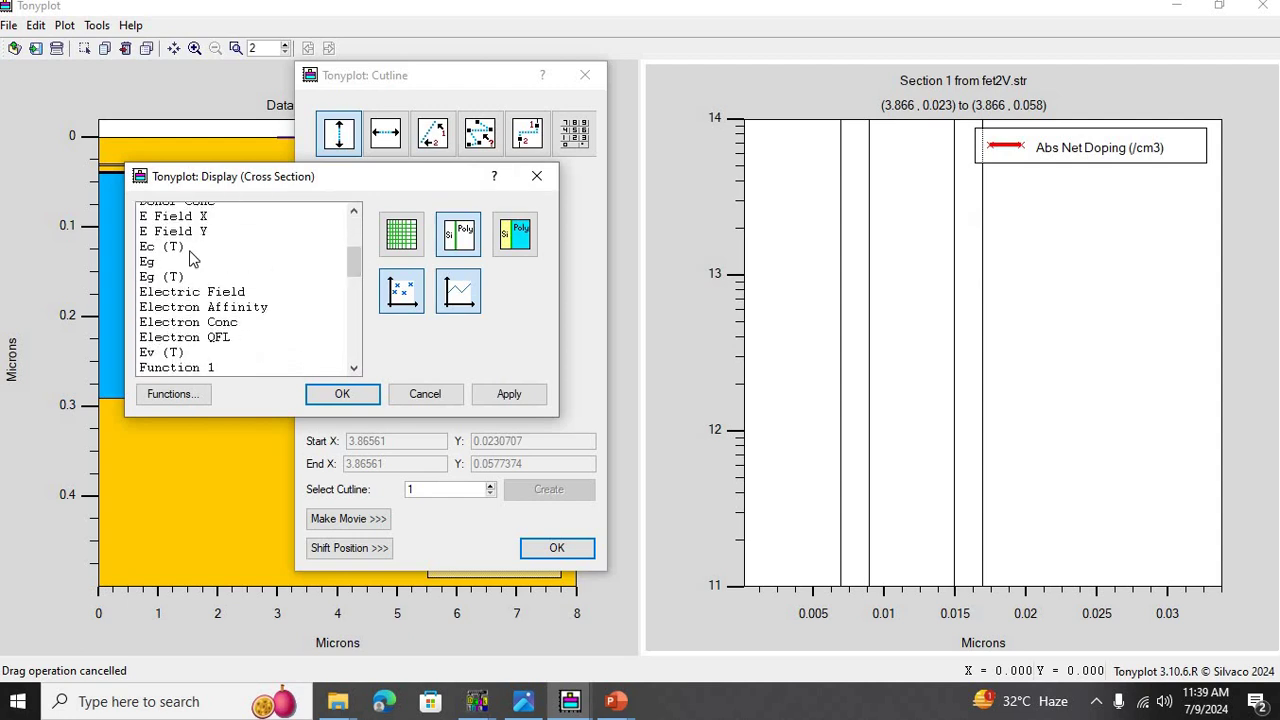
left_click(225, 322)
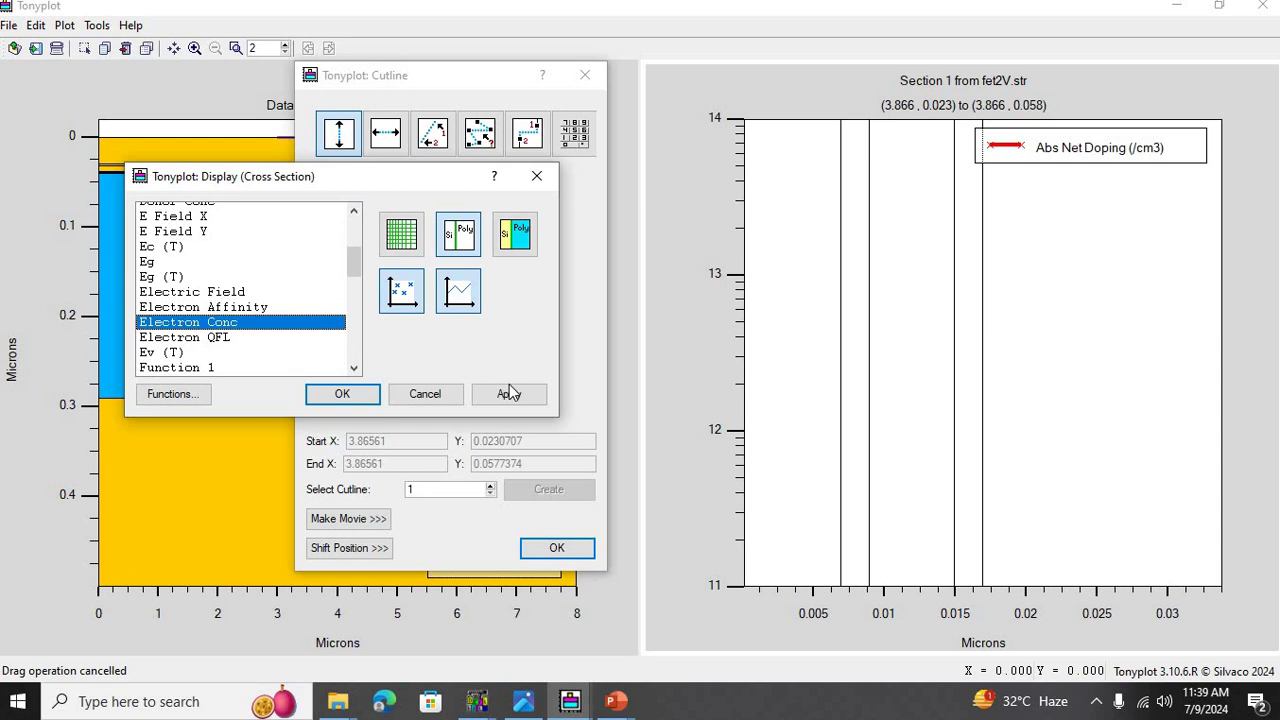
left_click(509, 388)
left_click(342, 395)
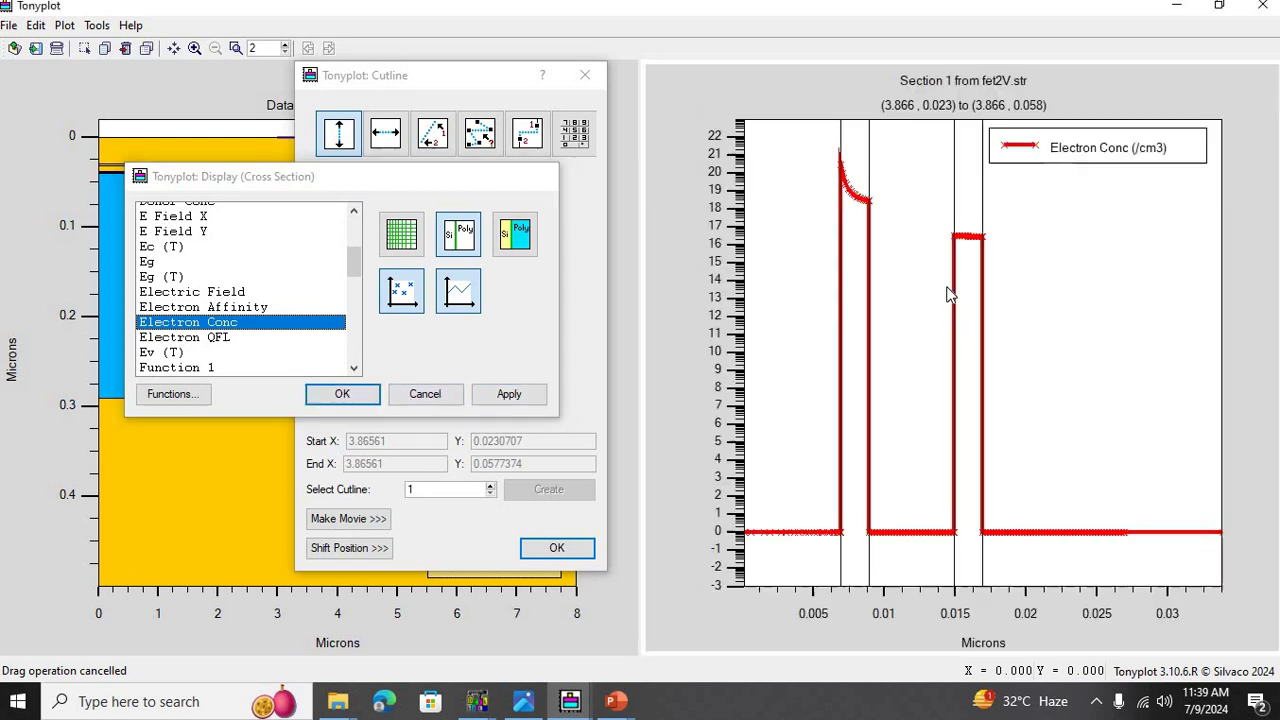
left_click_drag(936, 184, 1012, 284)
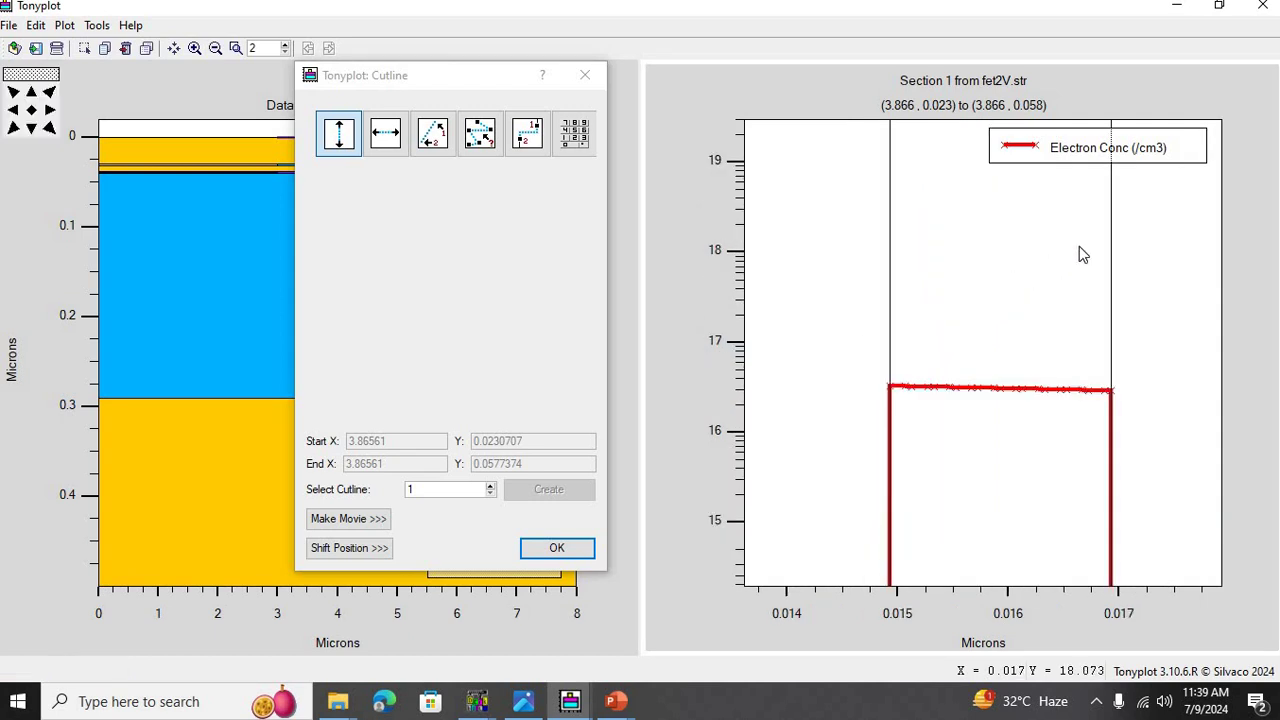
left_click(594, 73)
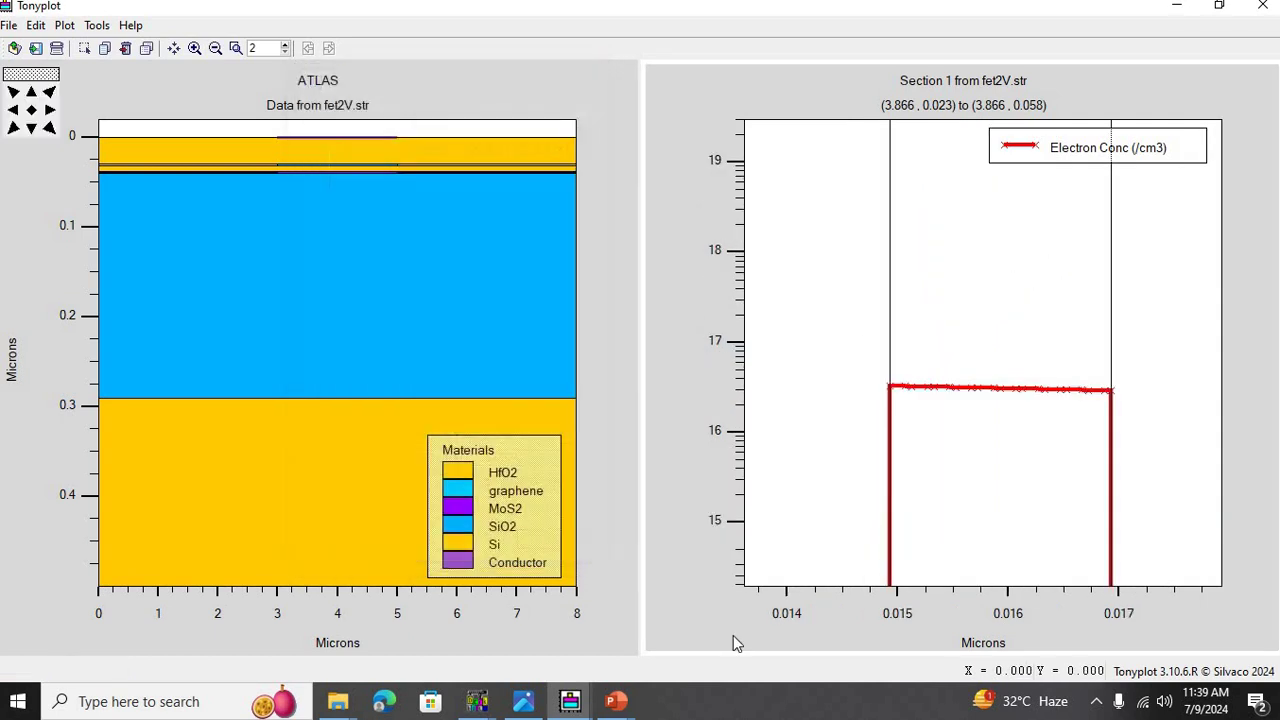
- Compare the MoS2 electron concentration curves in the fet-6V, fet-3V, fet0V and fet2V section plots, one after another
mouse_move(570, 700)
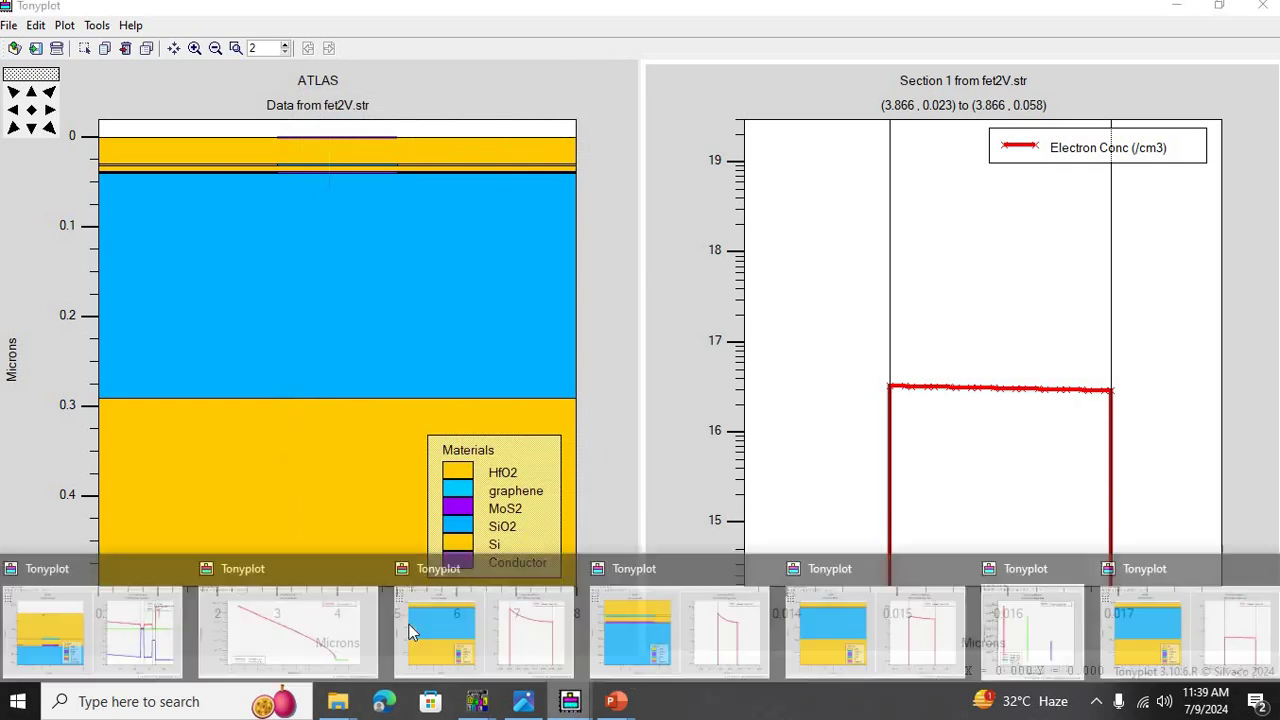
left_click(463, 619)
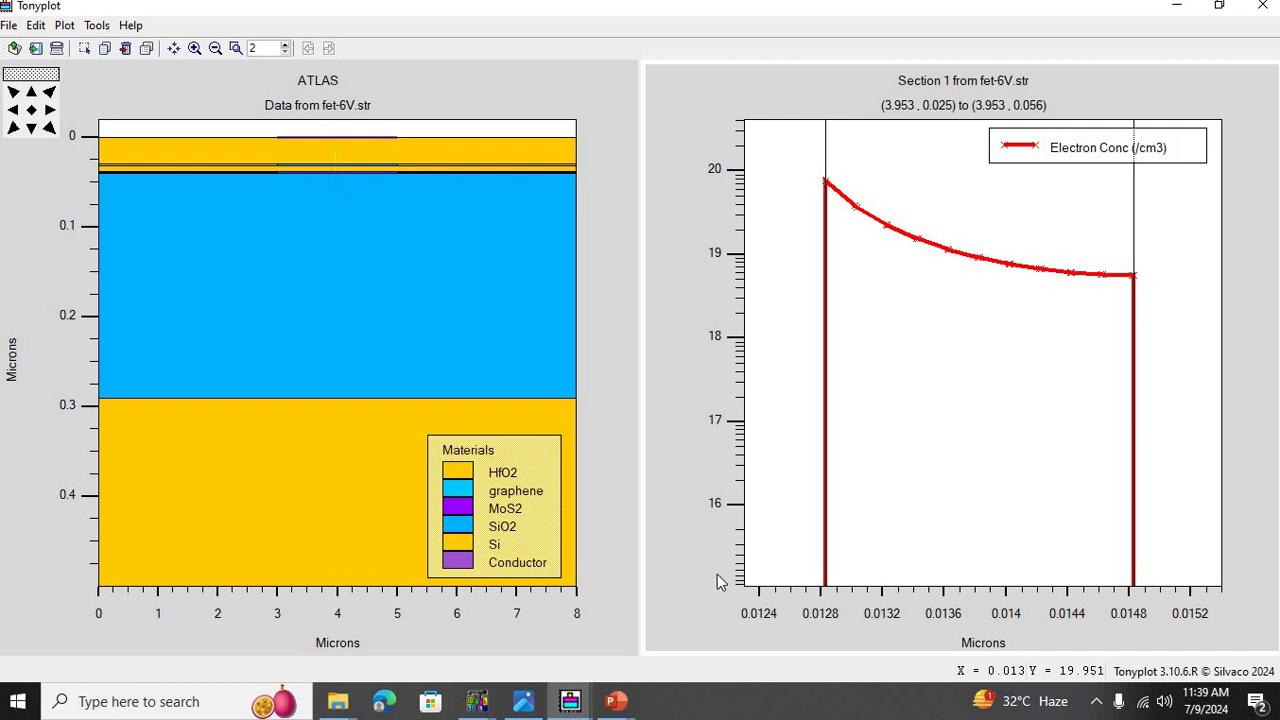
mouse_move(570, 701)
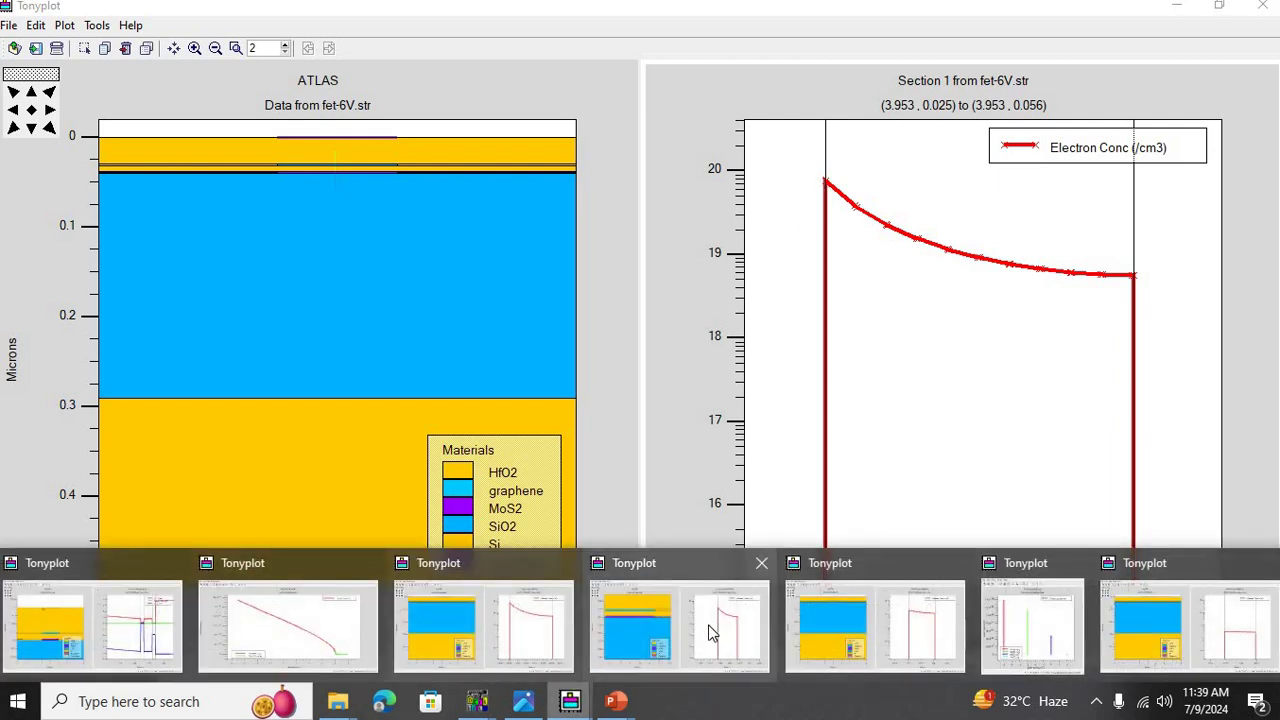
left_click(700, 640)
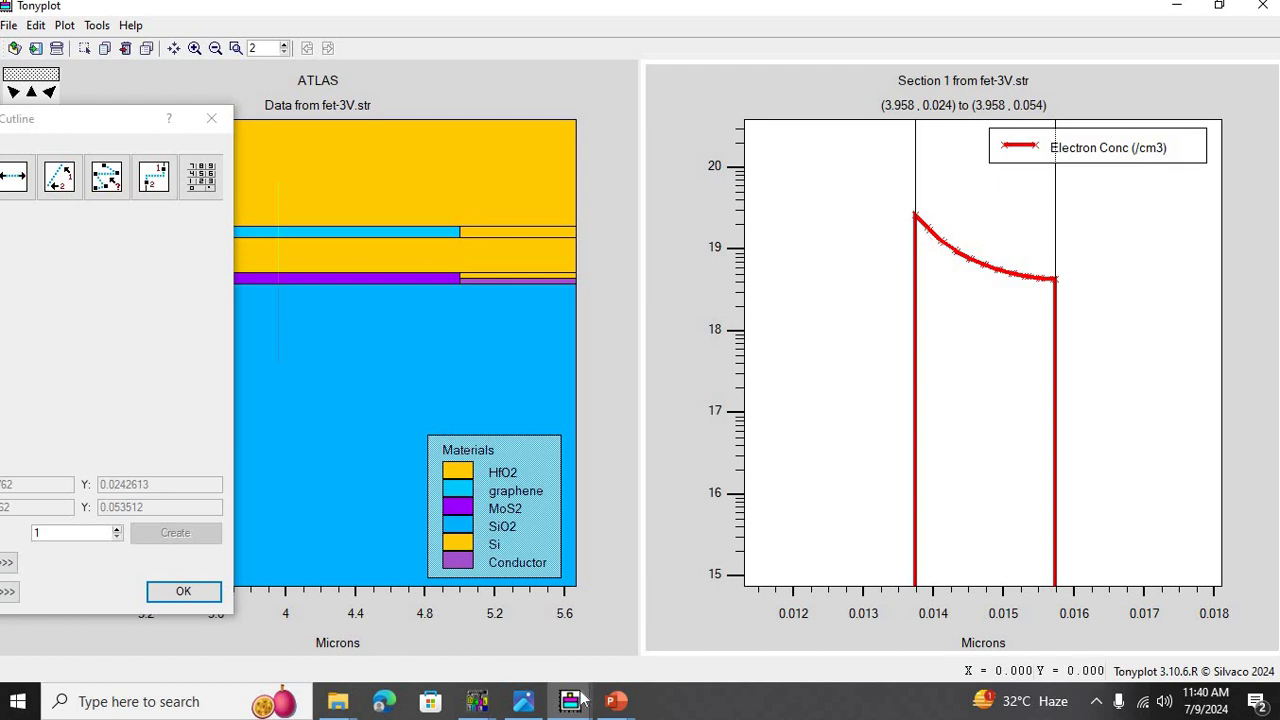
mouse_move(570, 700)
left_click(873, 620)
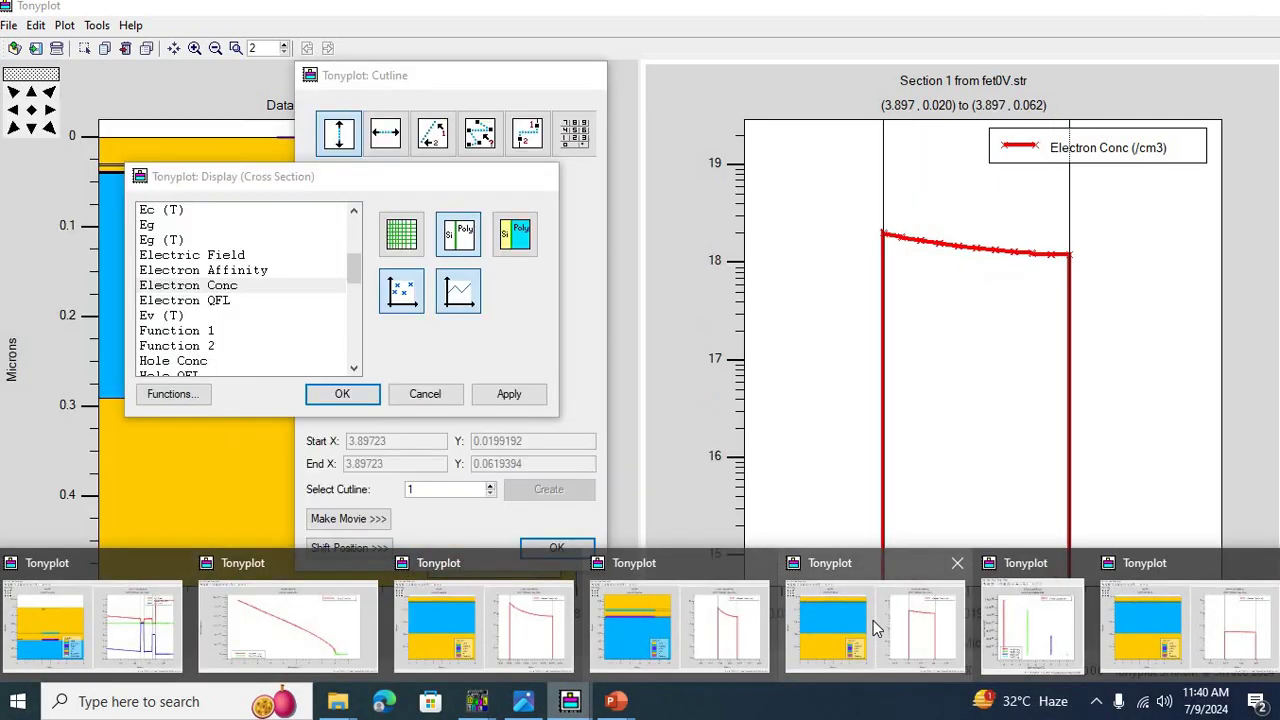
left_click(794, 277)
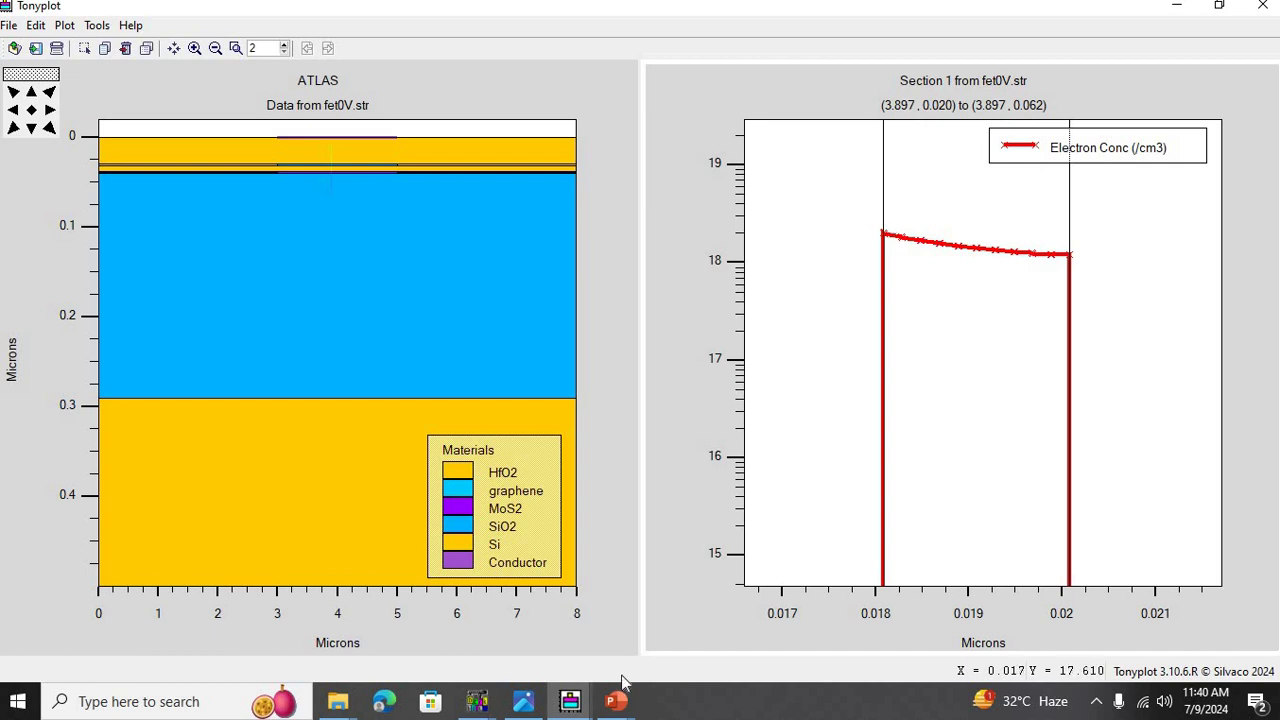
left_click(570, 701)
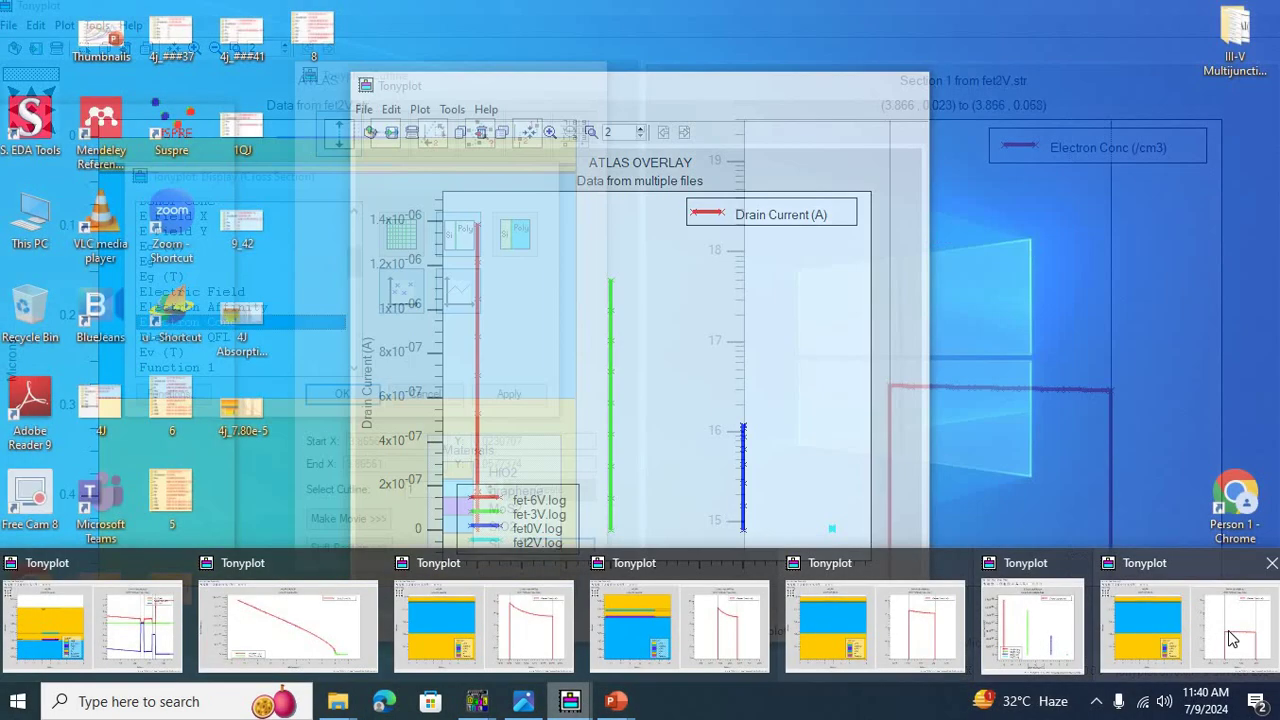
left_click(1231, 638)
left_click(967, 403)
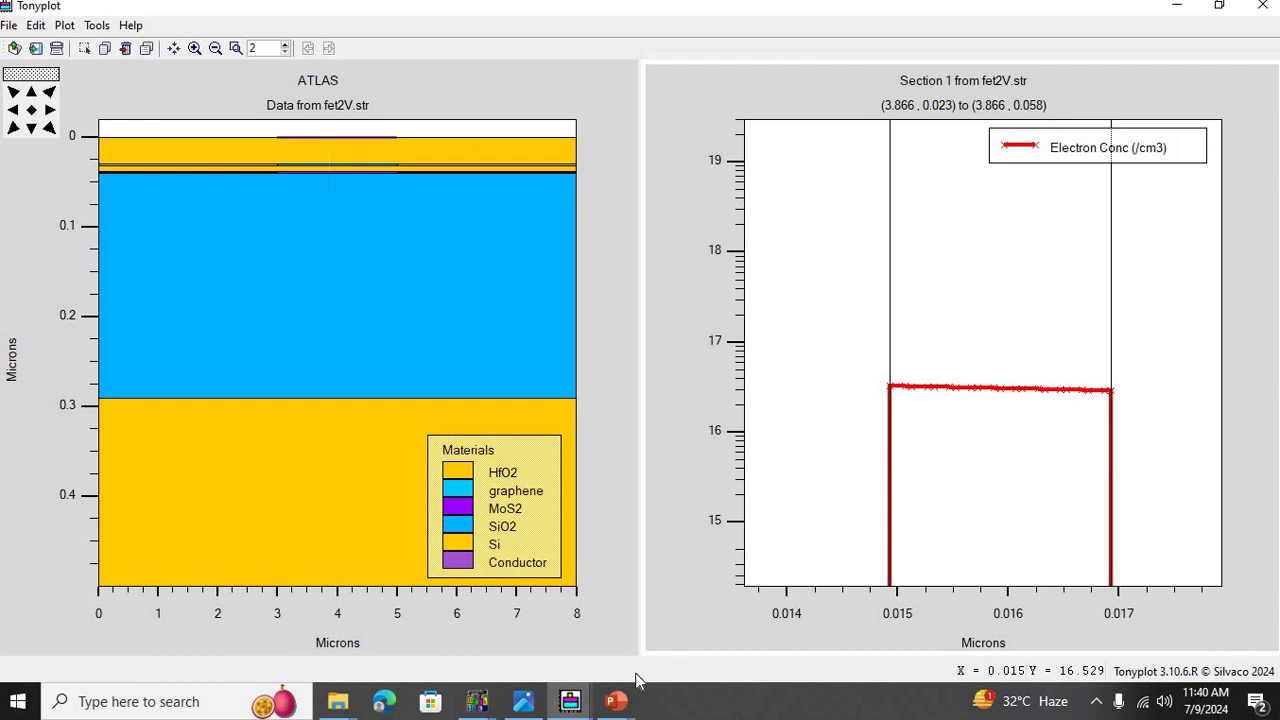
- Show the electrodes in the fet-6V.str structure plot, with the region around the gate, graphene and MoS2 layers enlarged
left_click(574, 703)
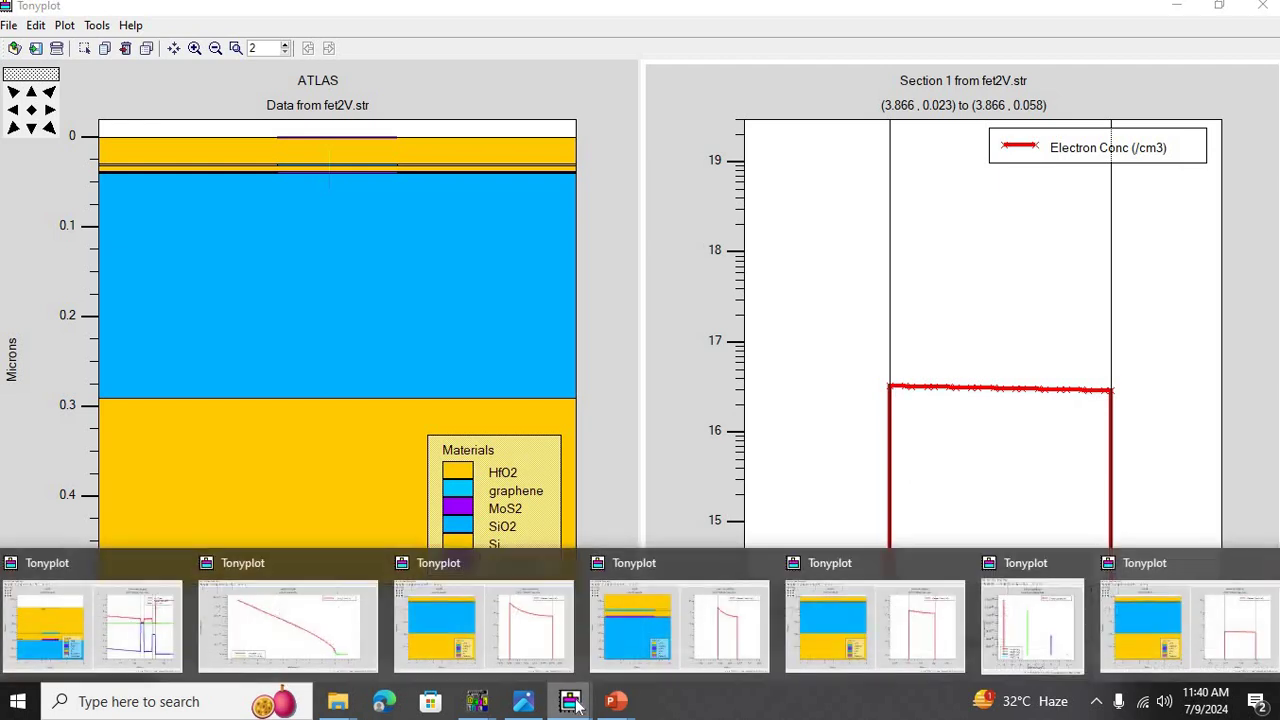
left_click(517, 644)
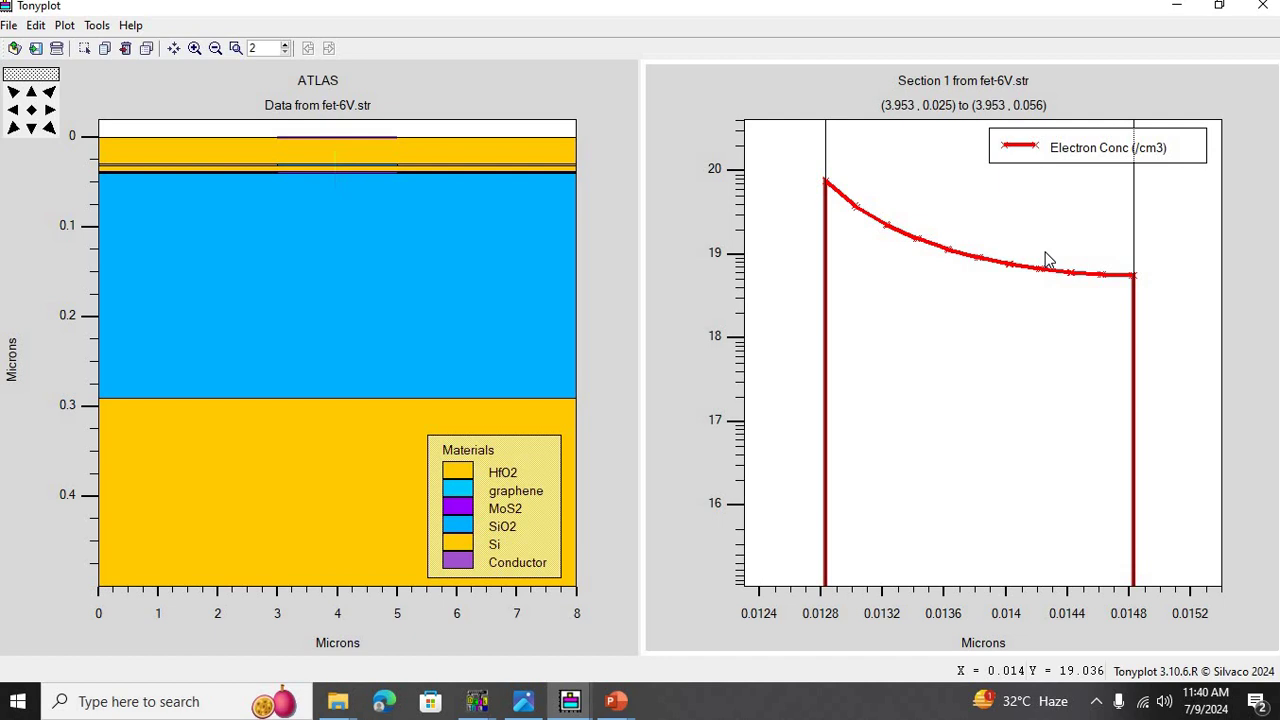
left_click(420, 210)
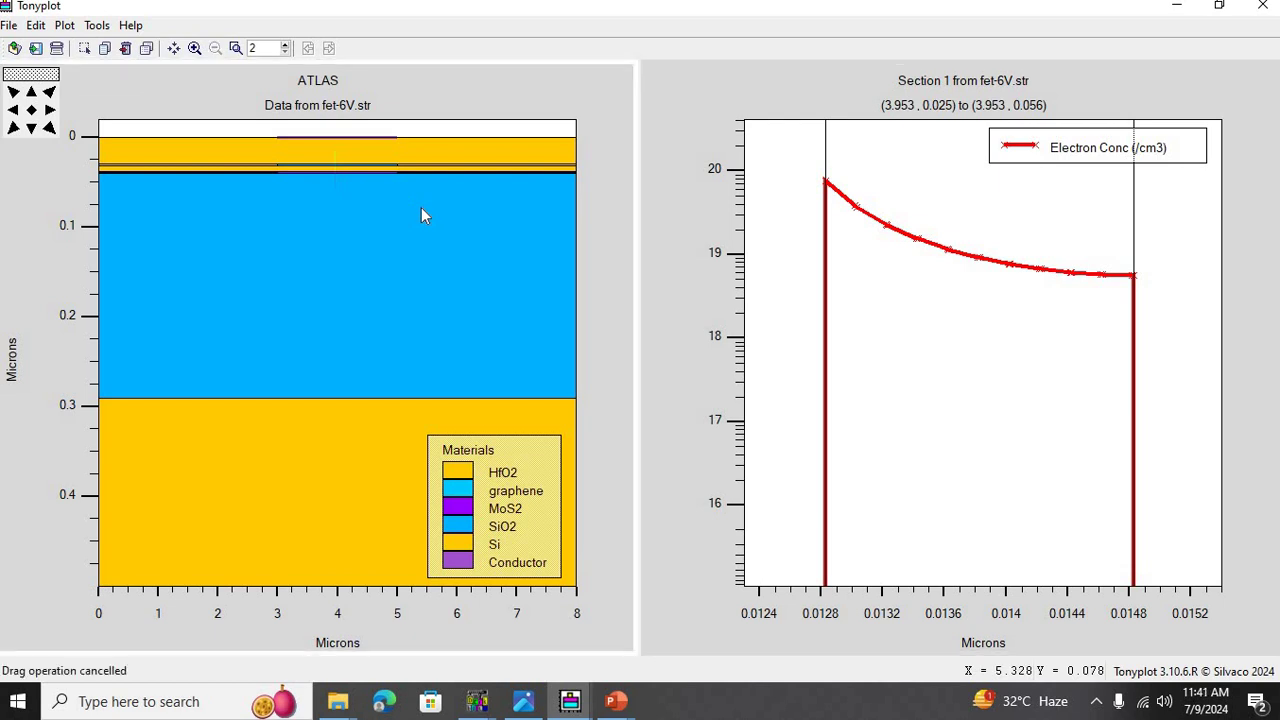
right_click(294, 206)
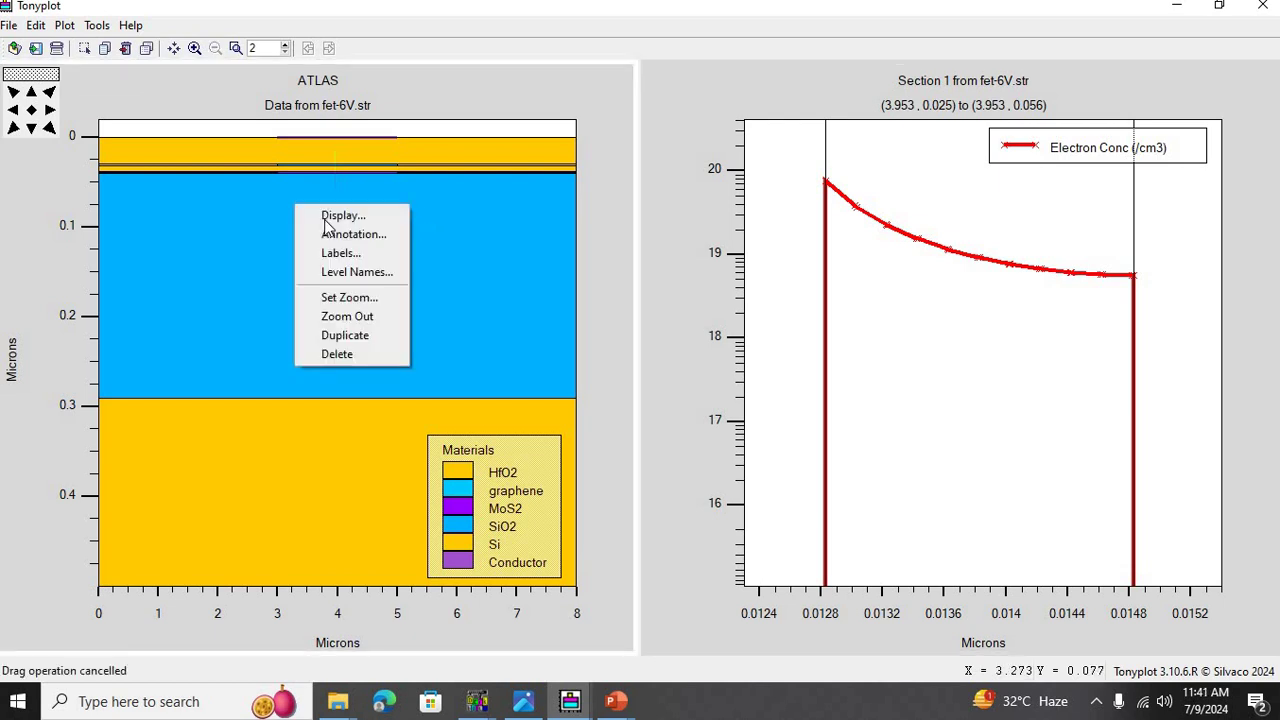
left_click(320, 158)
left_click_drag(195, 117, 494, 217)
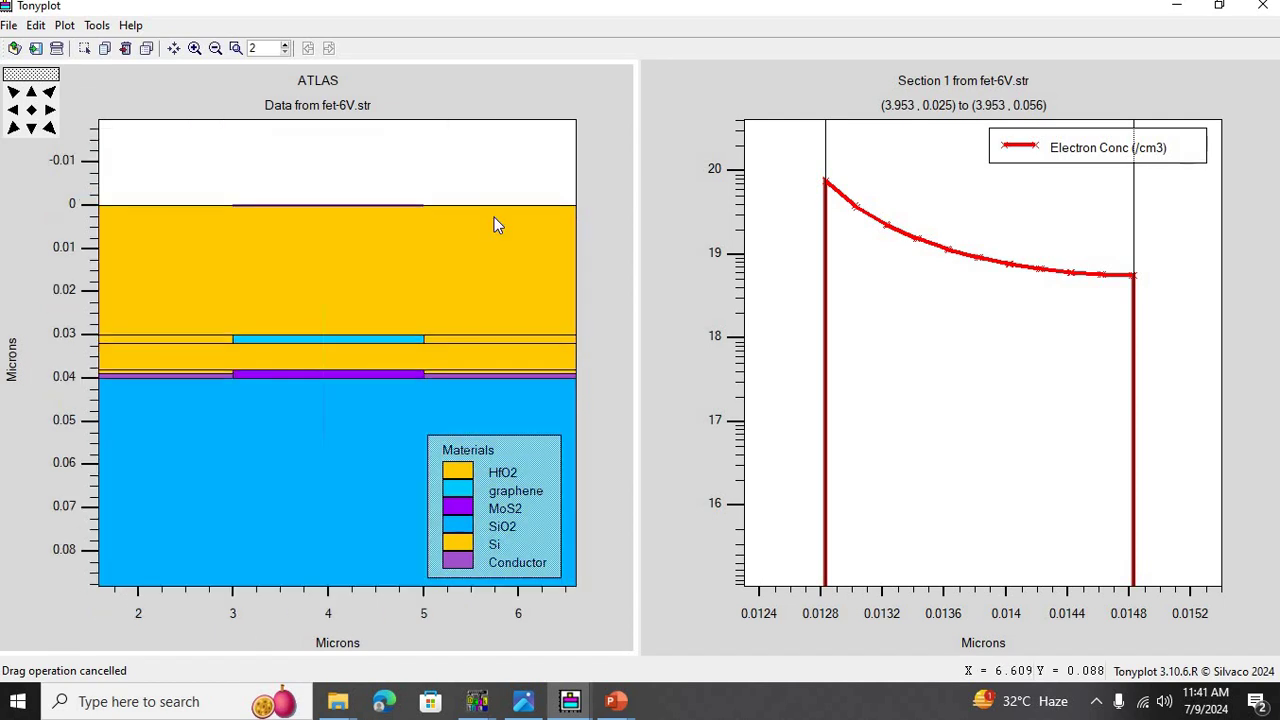
right_click(417, 254)
left_click(464, 262)
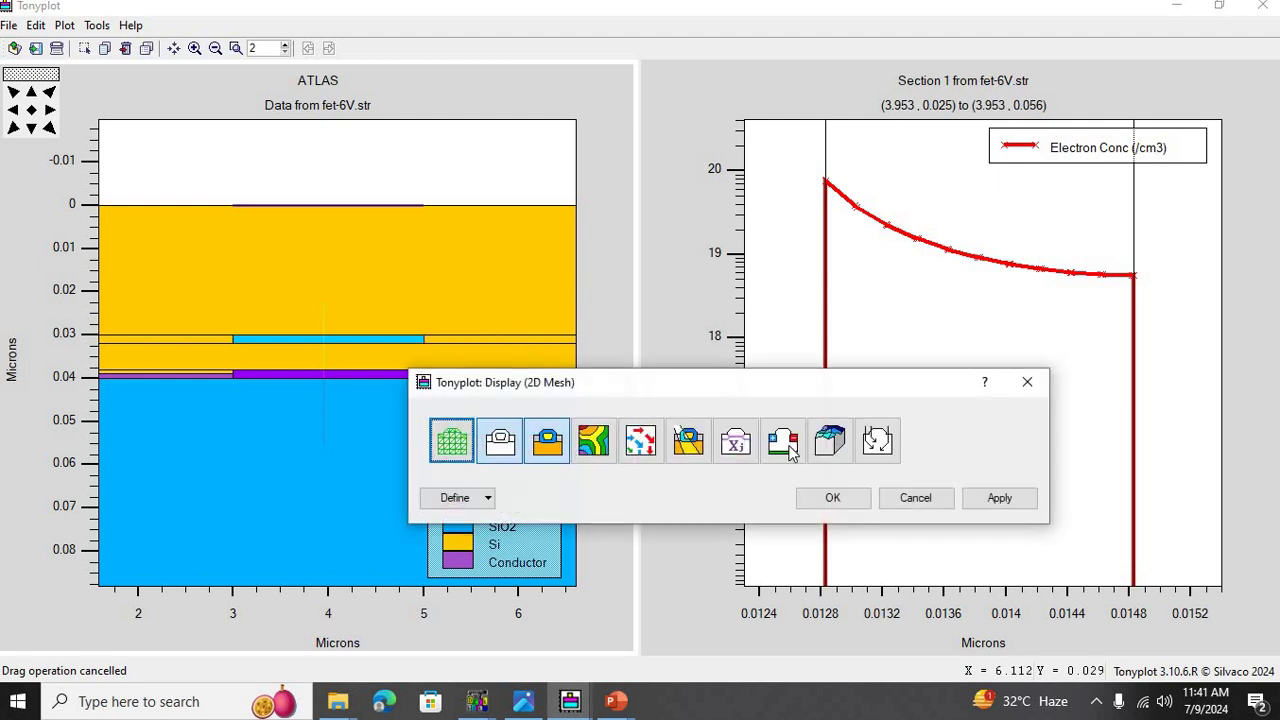
left_click(1000, 497)
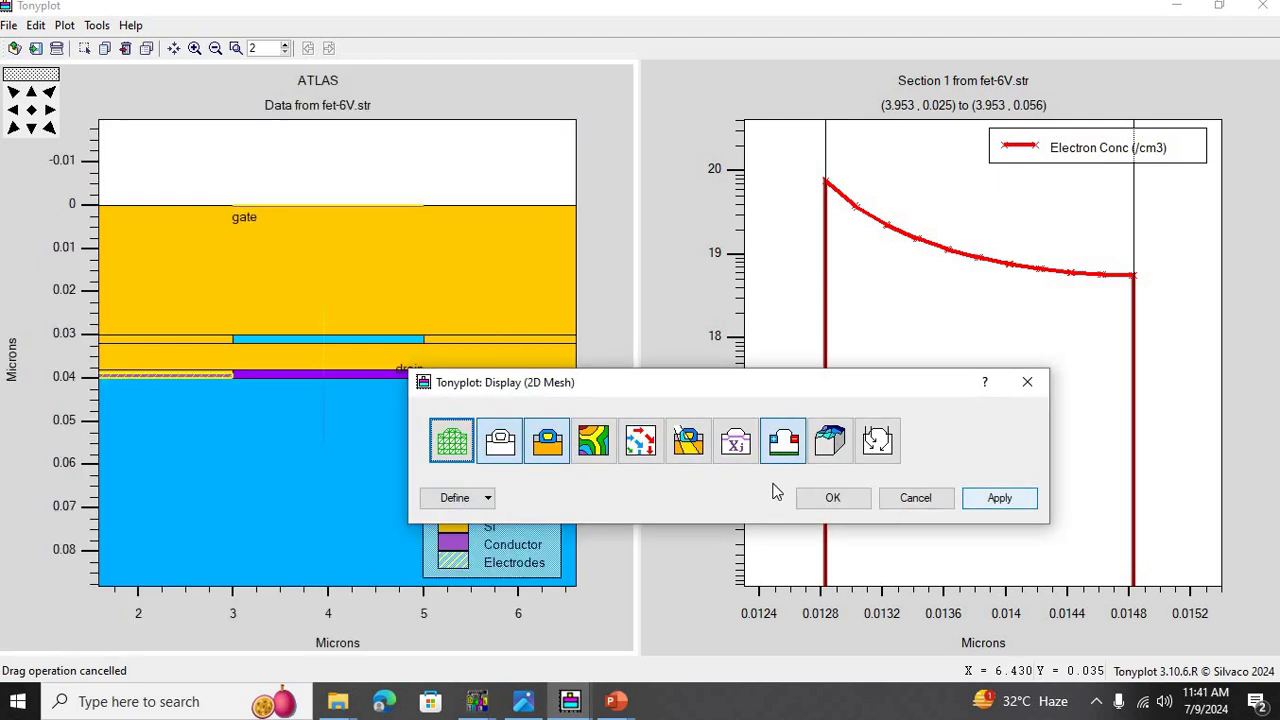
left_click(830, 498)
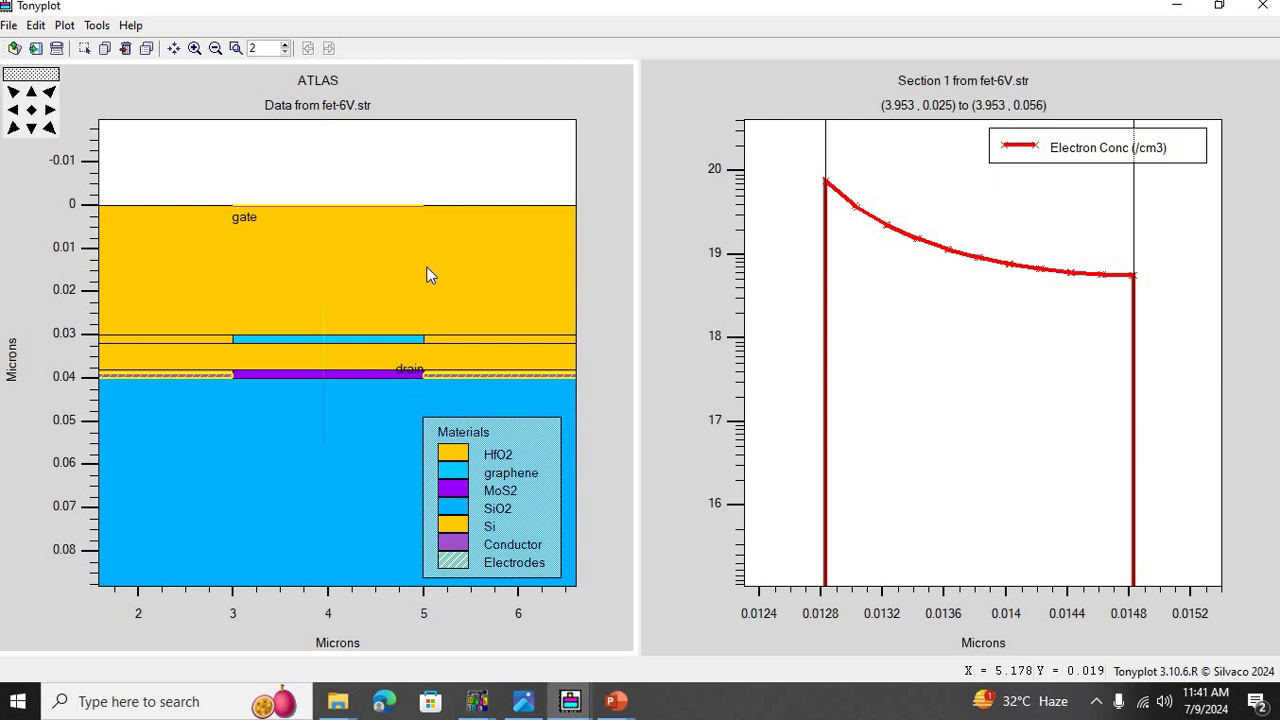
- Turn on contours for the fet-6V.str structure plot and look over its contour settings
right_click(384, 167)
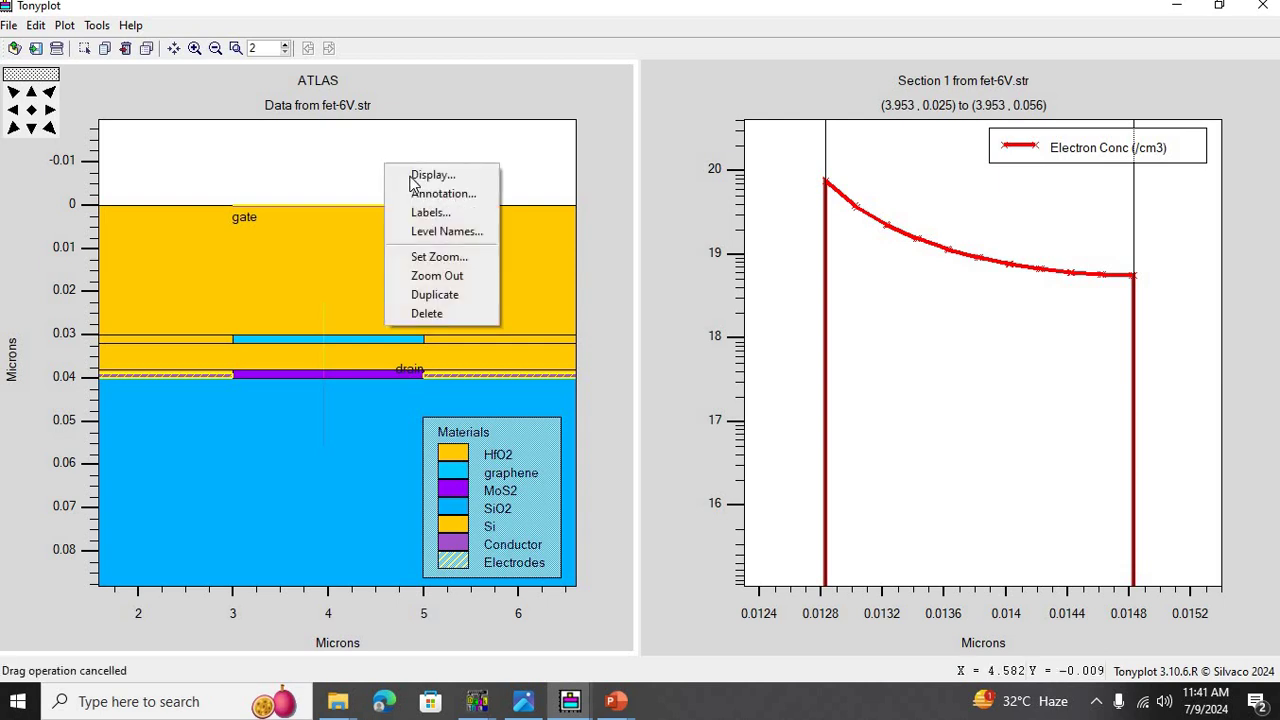
left_click(340, 233)
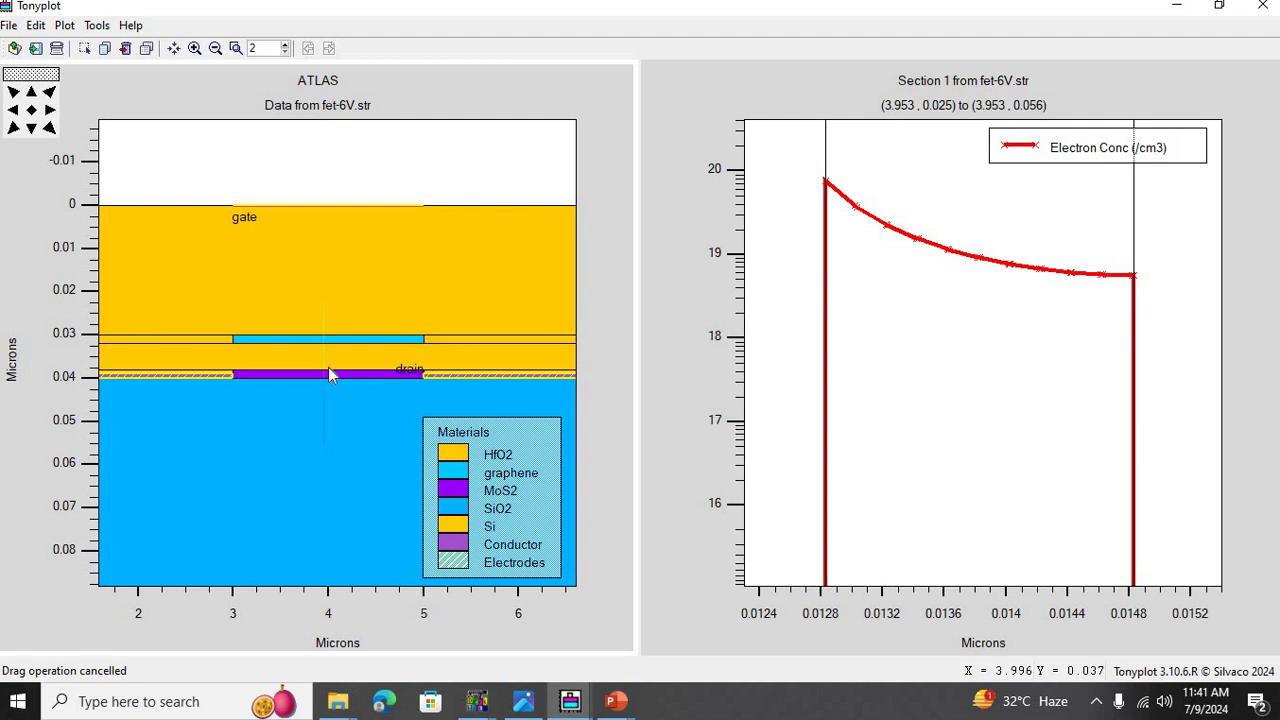
right_click(318, 231)
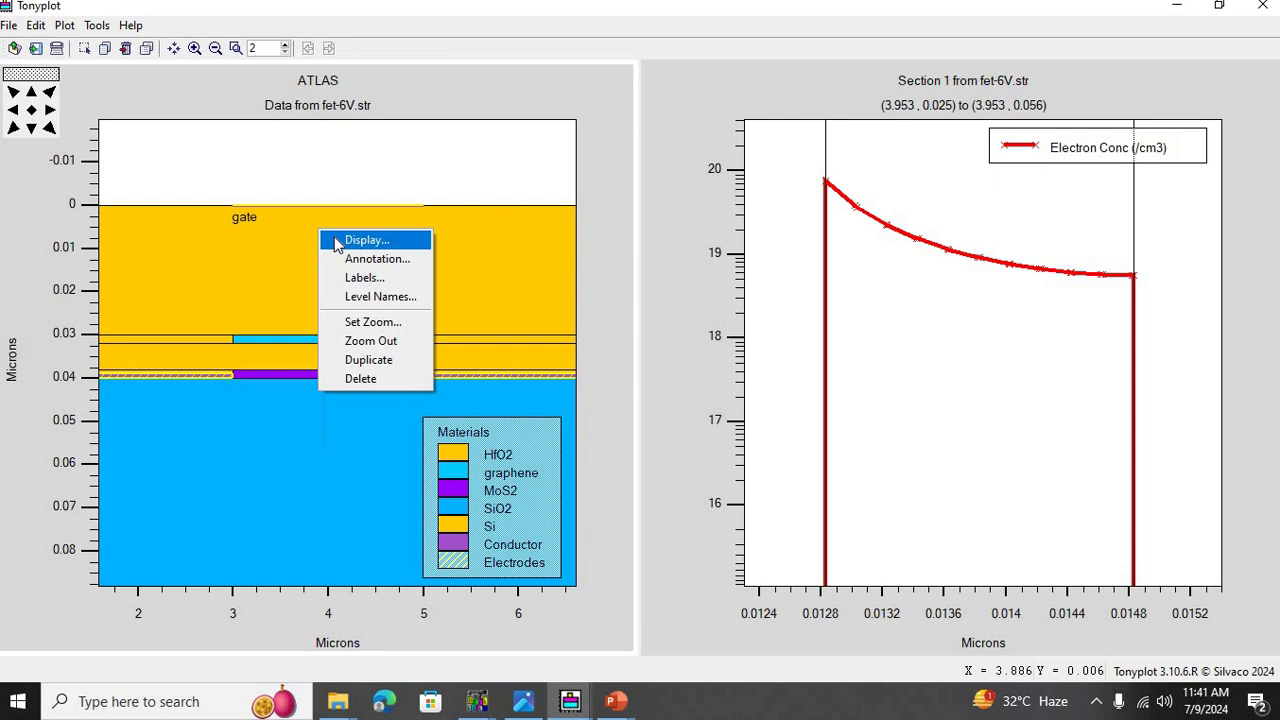
left_click(337, 245)
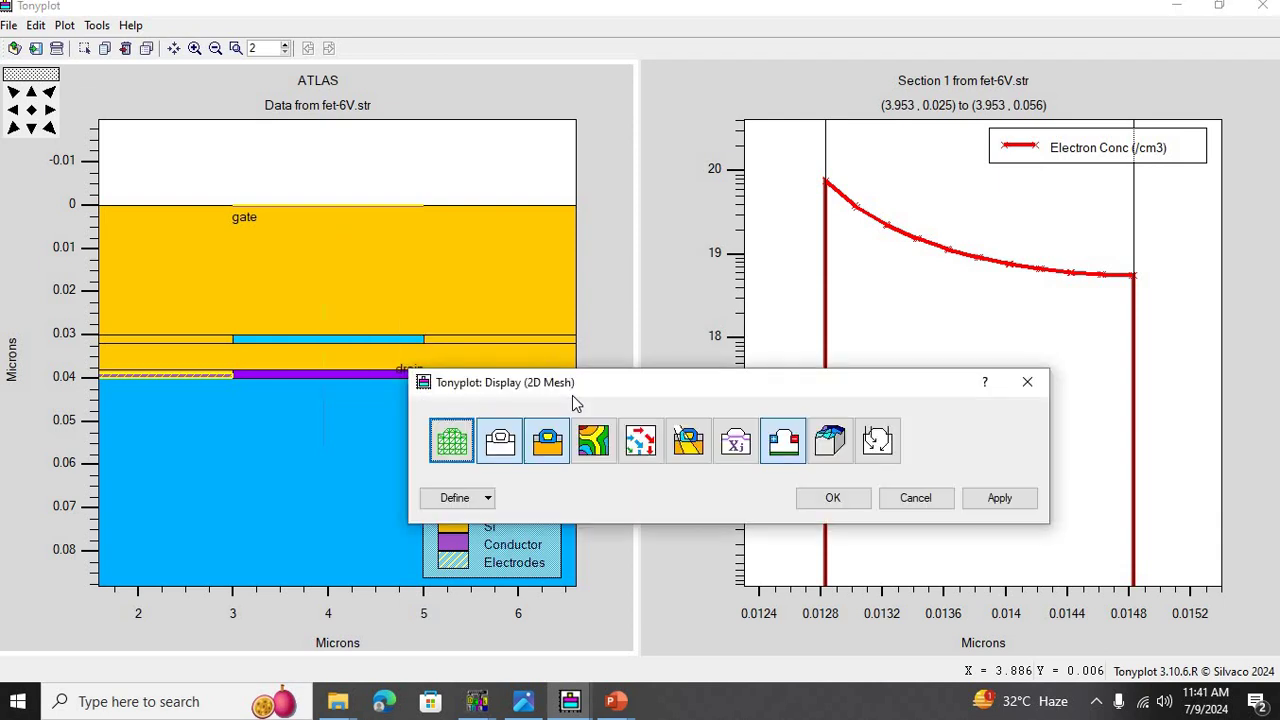
left_click(488, 499)
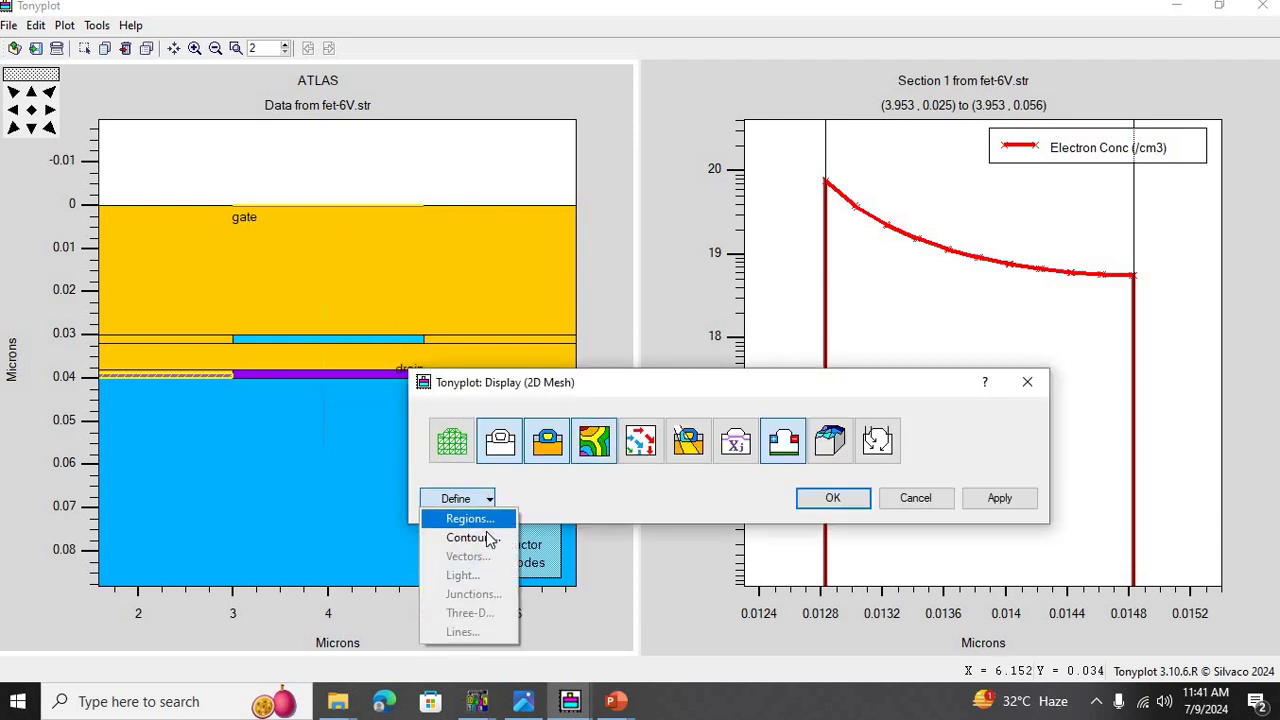
left_click(488, 539)
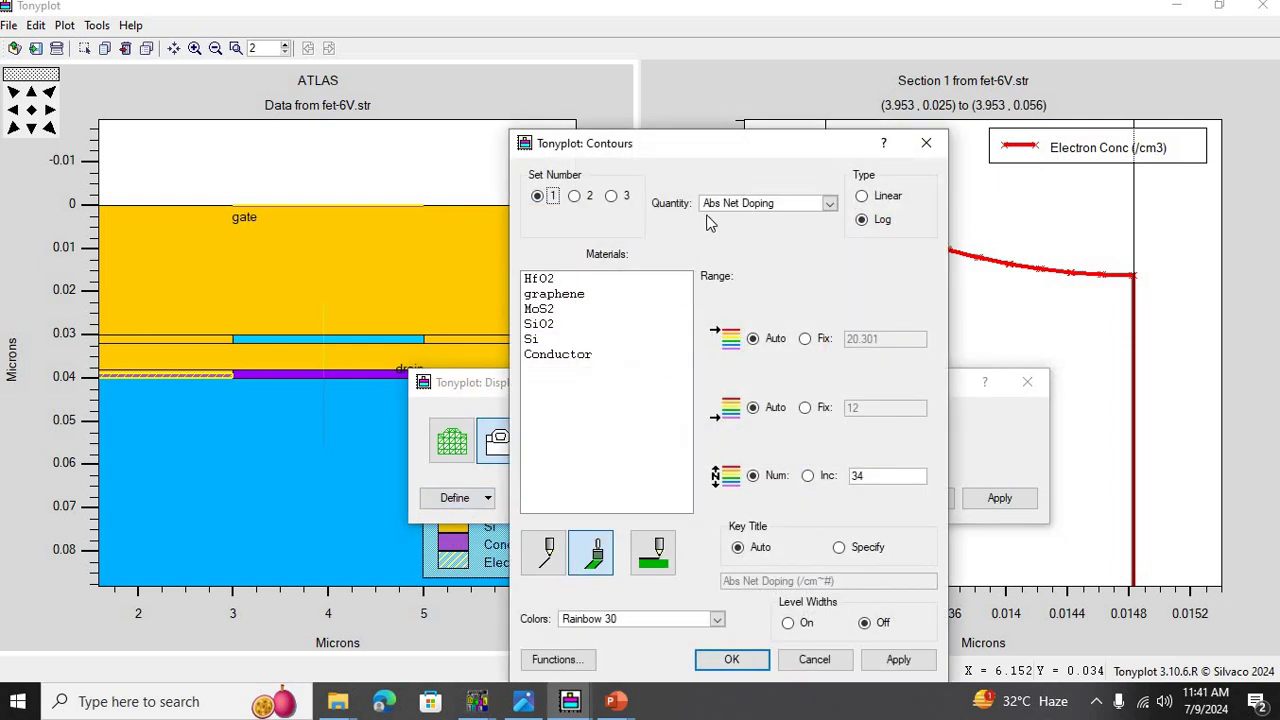
left_click(926, 145)
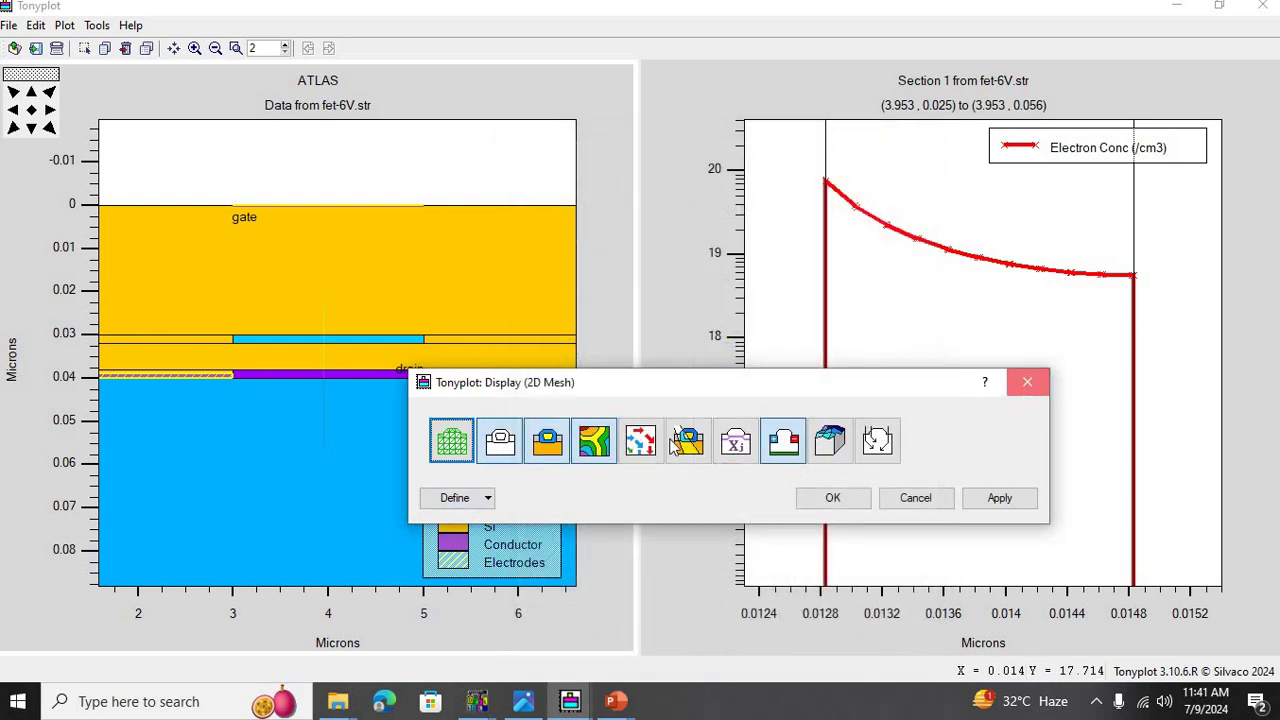
- Set the contour quantity of the fet-6V.str structure plot to Electric Field and apply it as filled contours
left_click(487, 499)
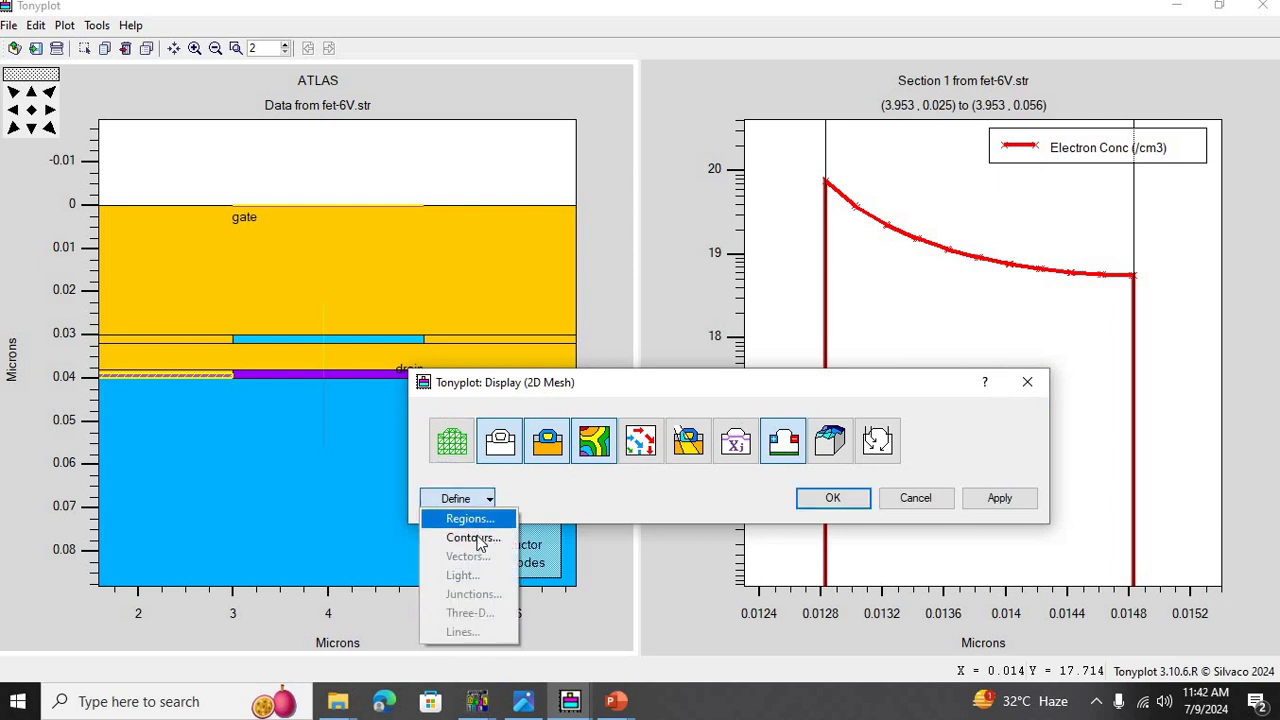
left_click(485, 536)
left_click(829, 204)
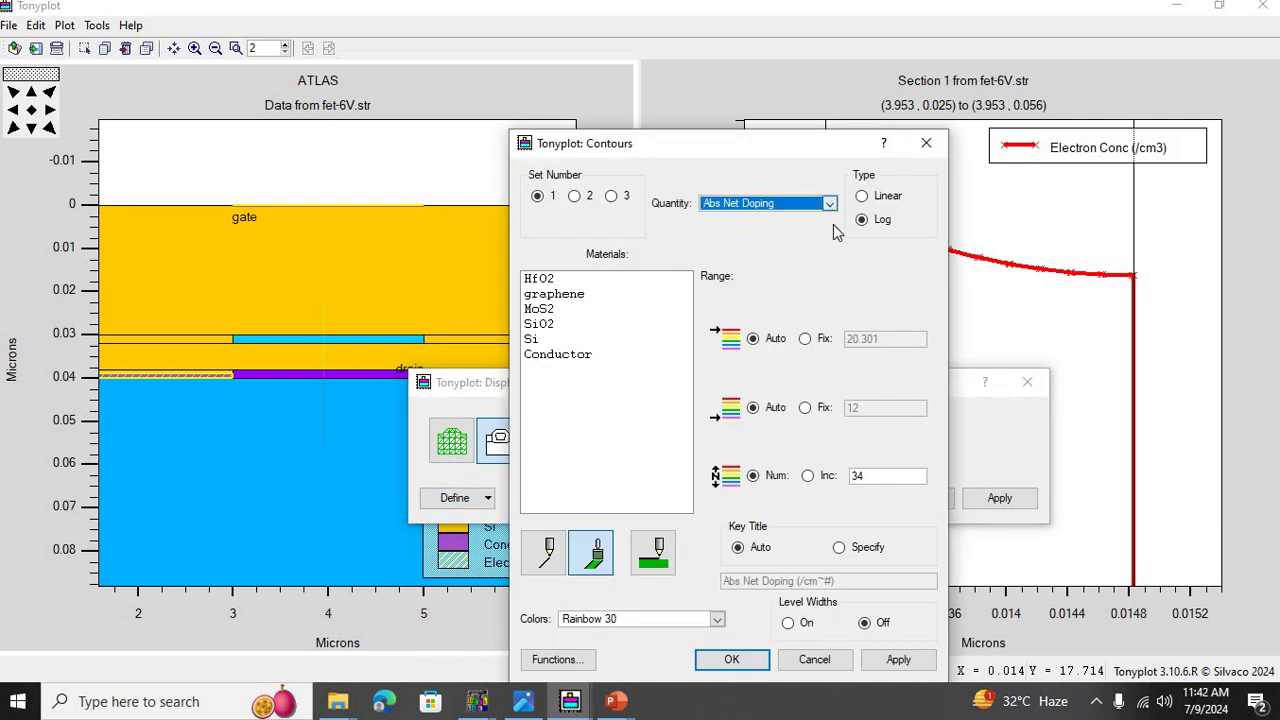
left_click_drag(836, 250, 836, 268)
left_click(775, 329)
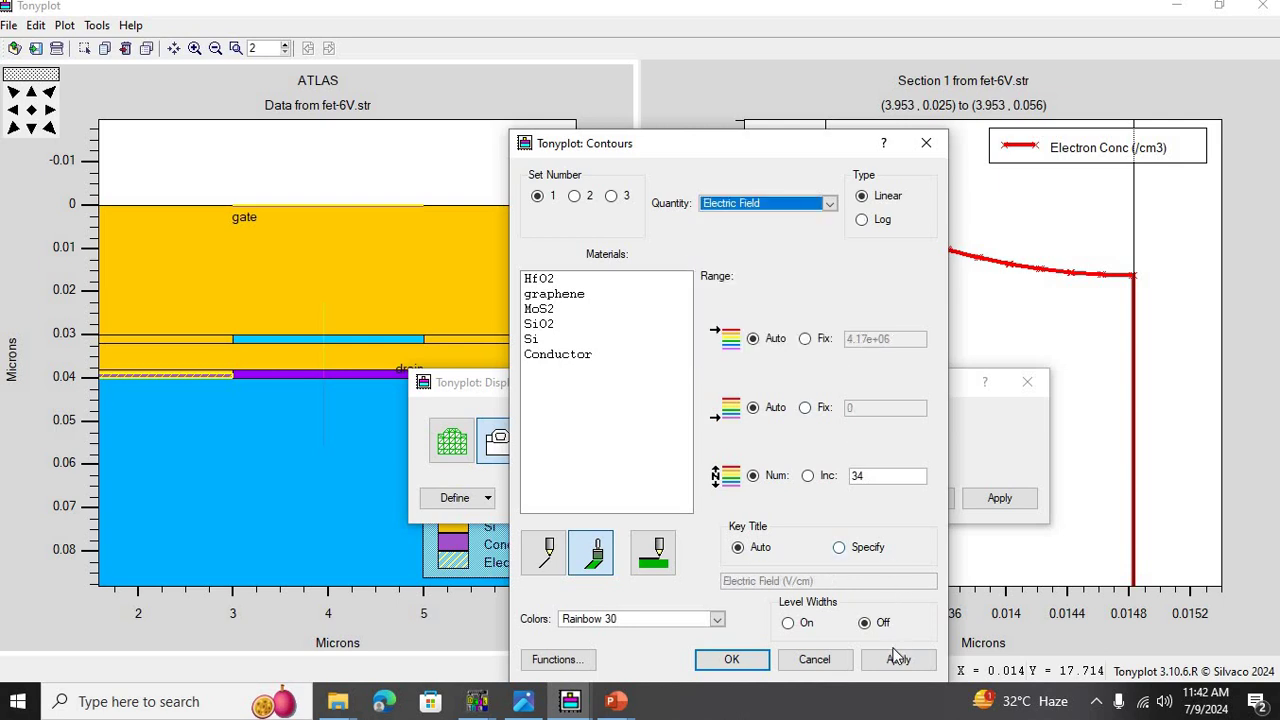
left_click(896, 660)
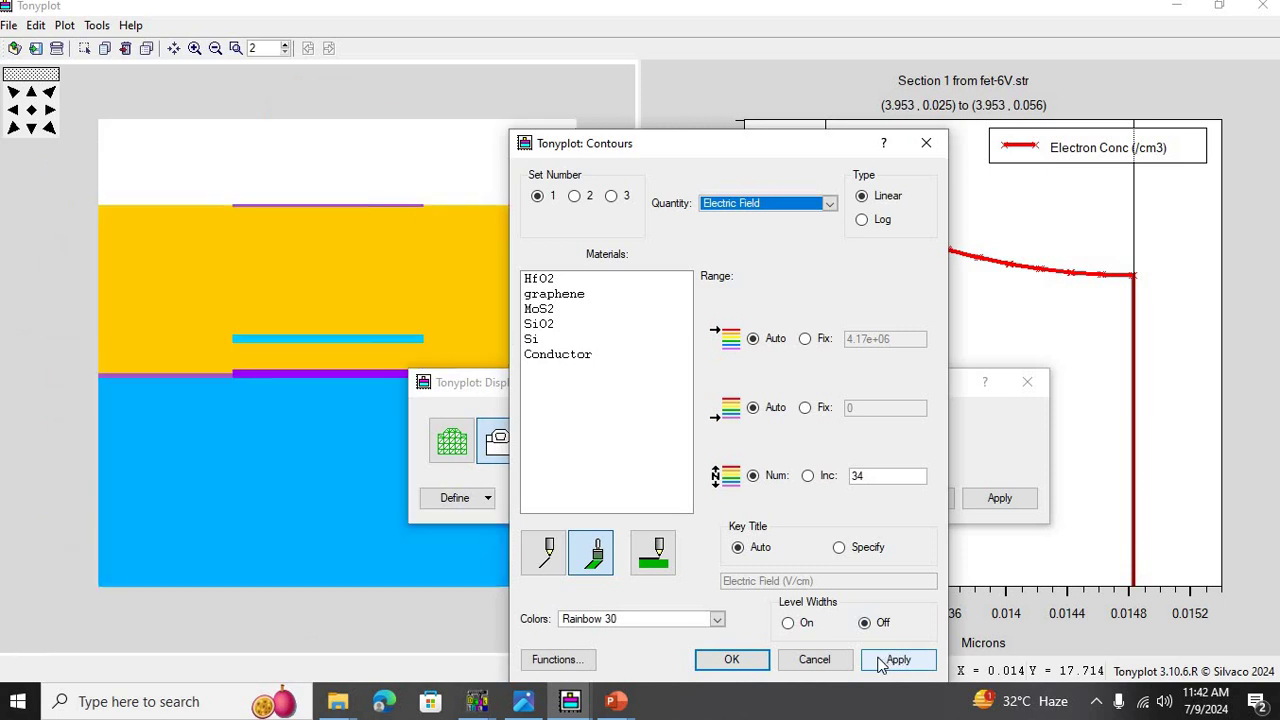
- Draw the Electric Field contours as lines on a log scale and examine them around the gate, source and drain region
left_click(553, 566)
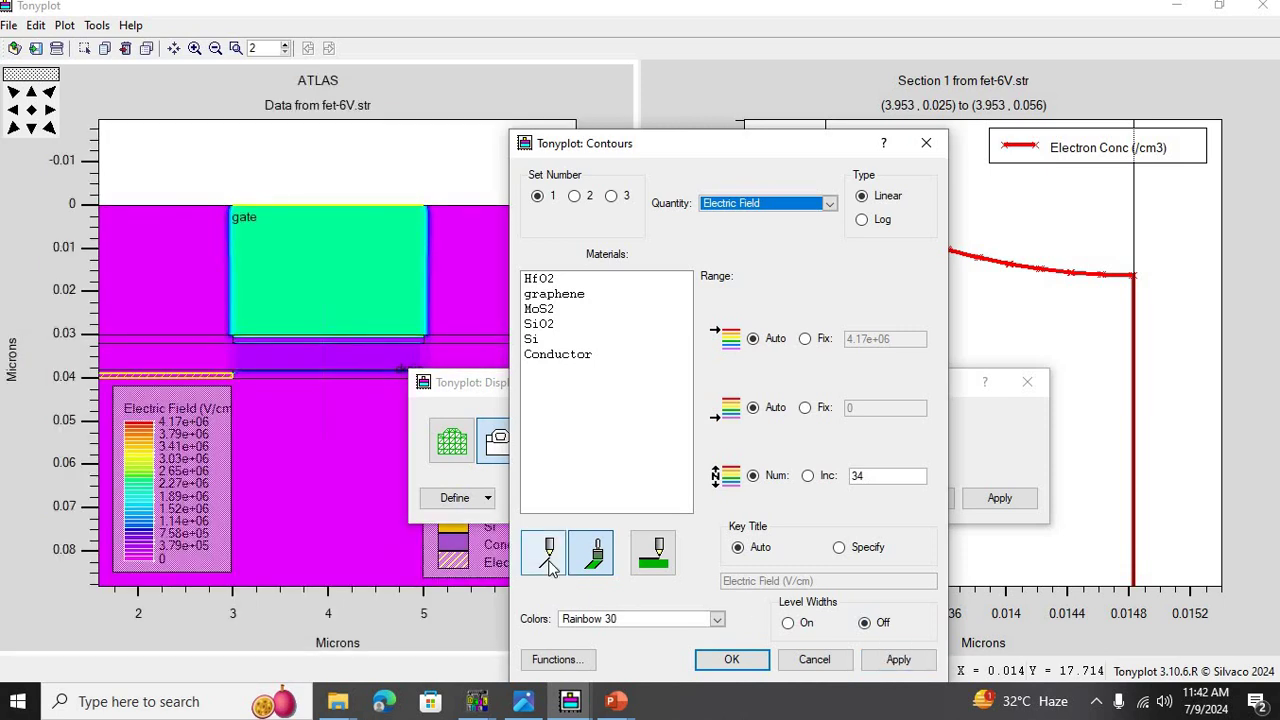
left_click(898, 660)
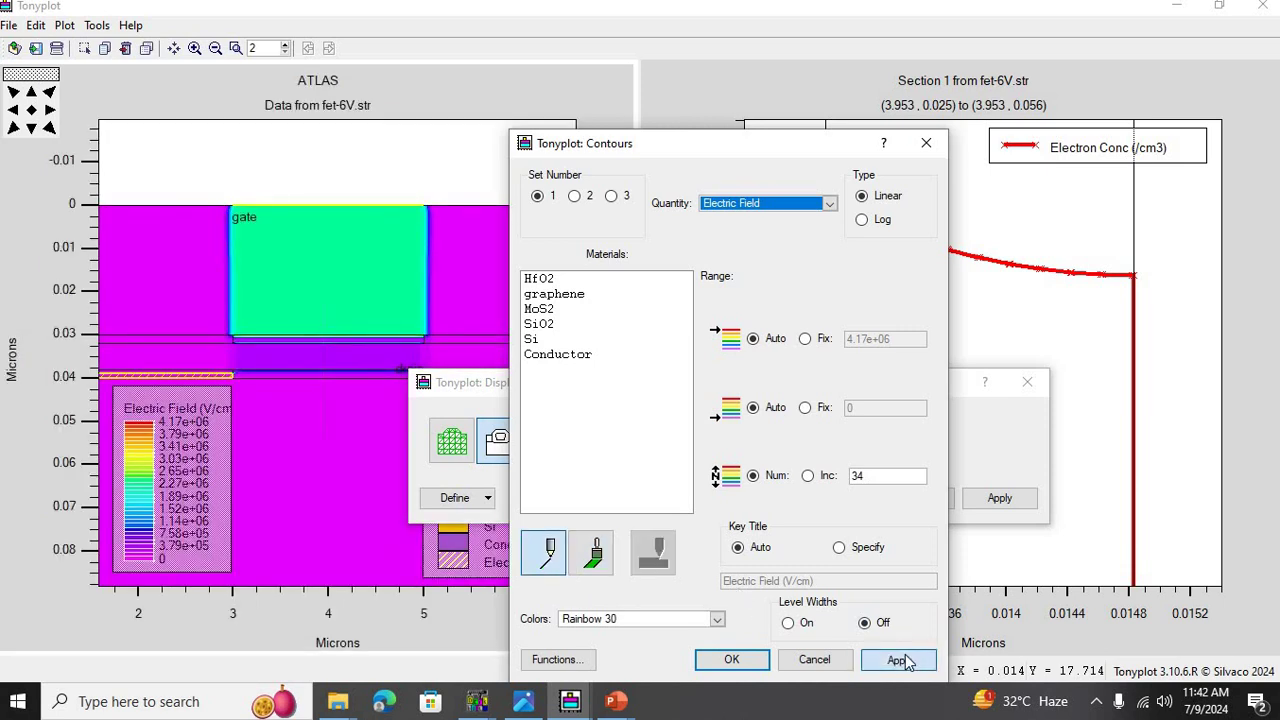
left_click(862, 220)
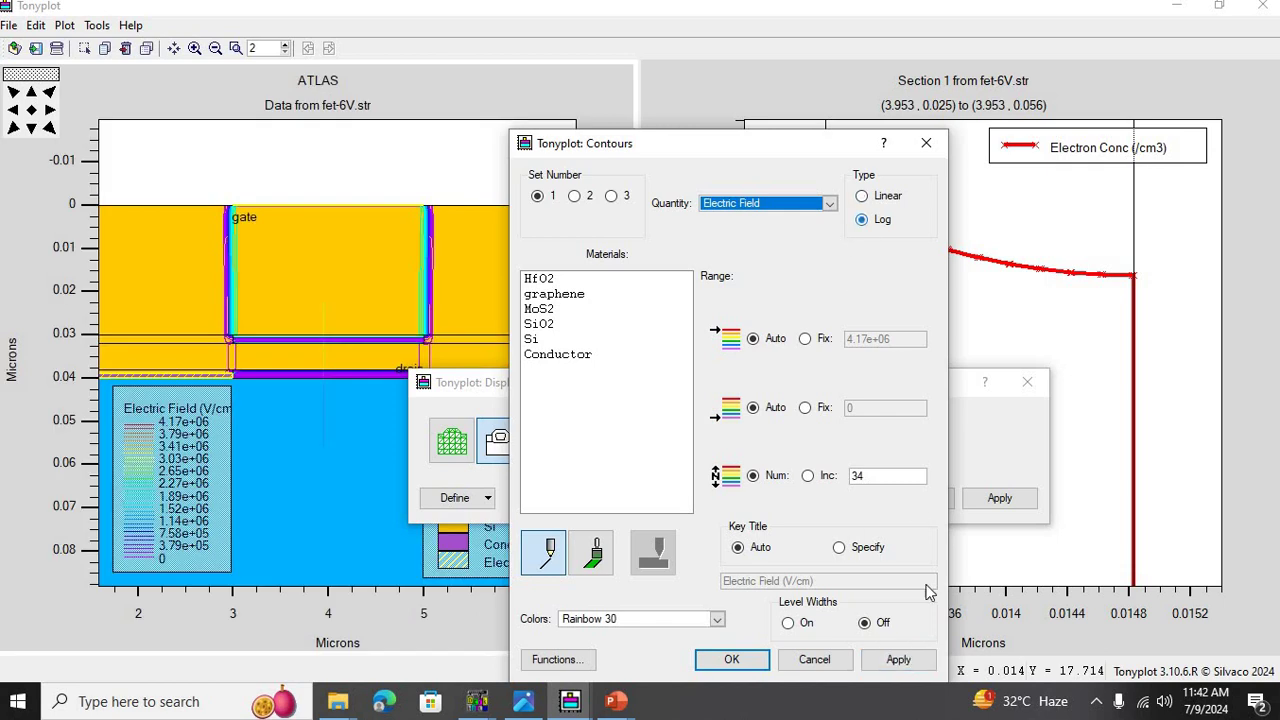
left_click(898, 660)
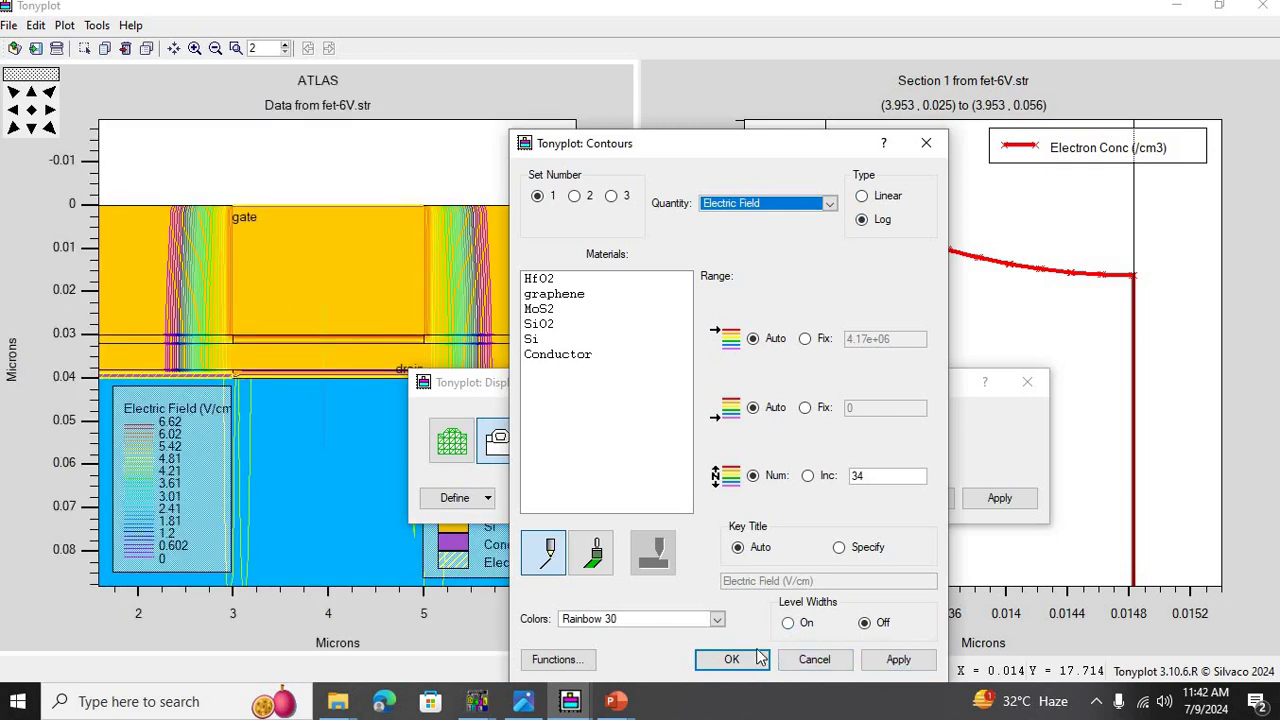
left_click(926, 143)
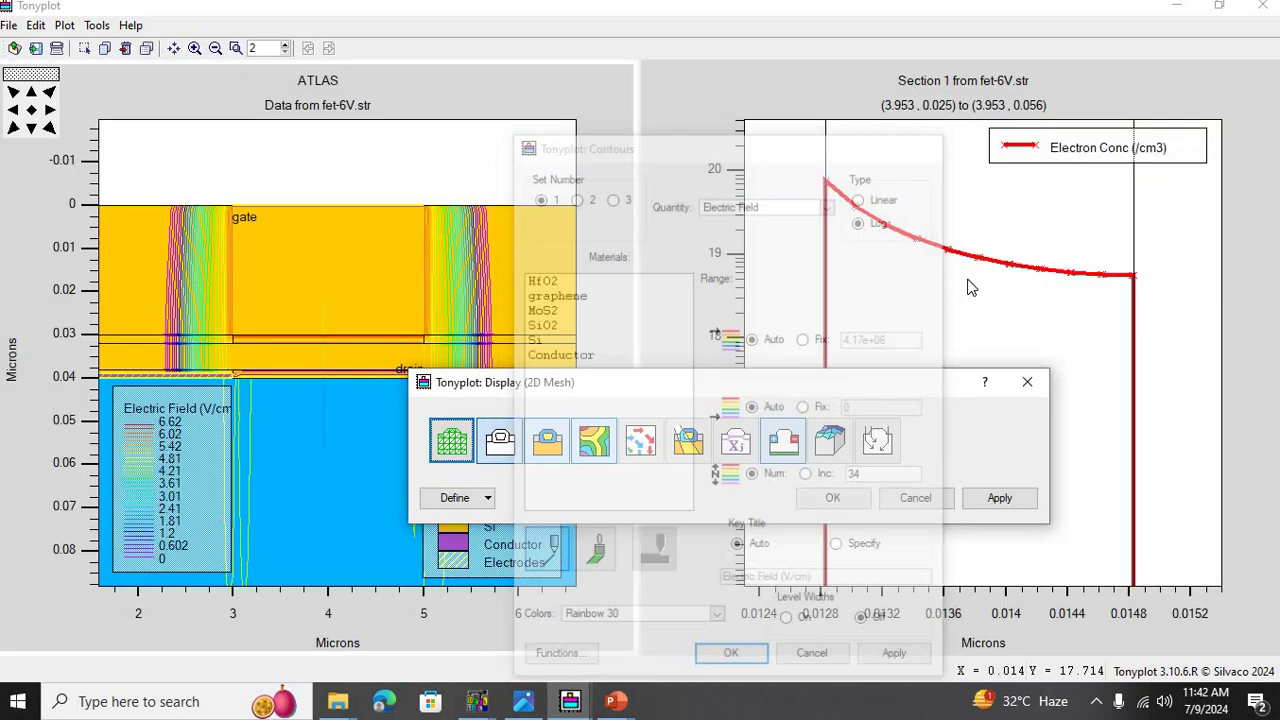
left_click(1028, 383)
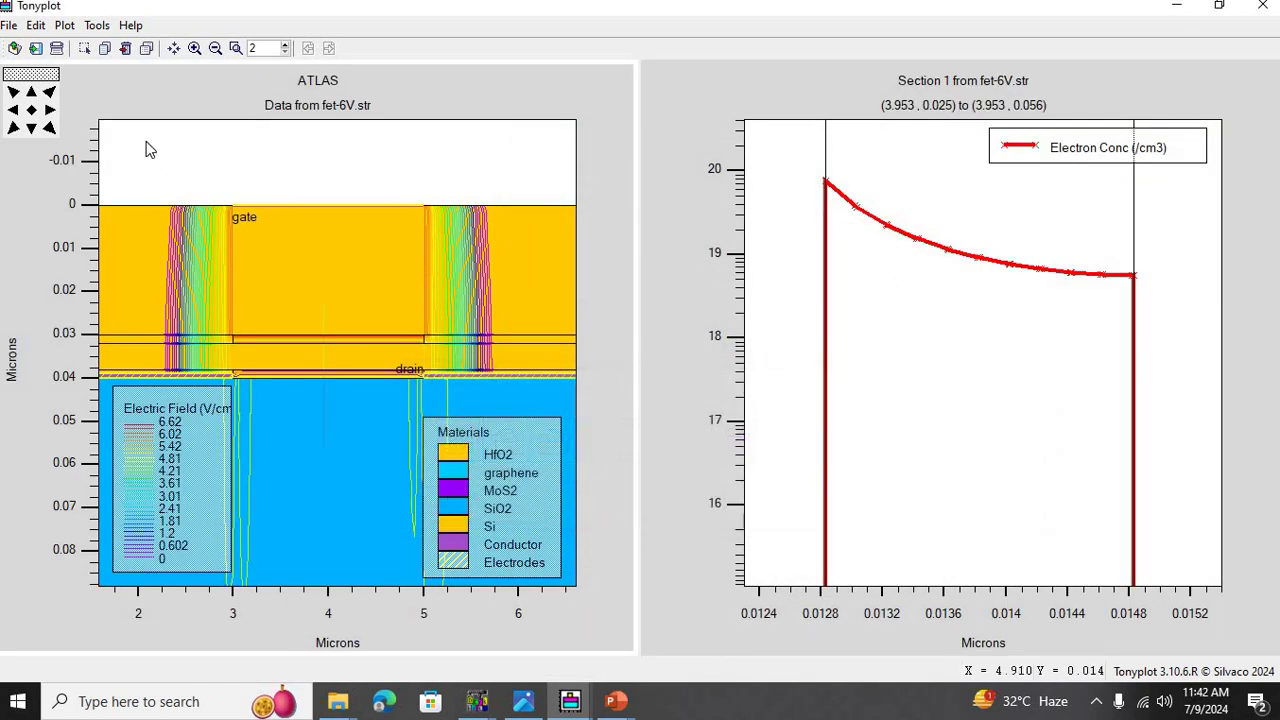
left_click(31, 110)
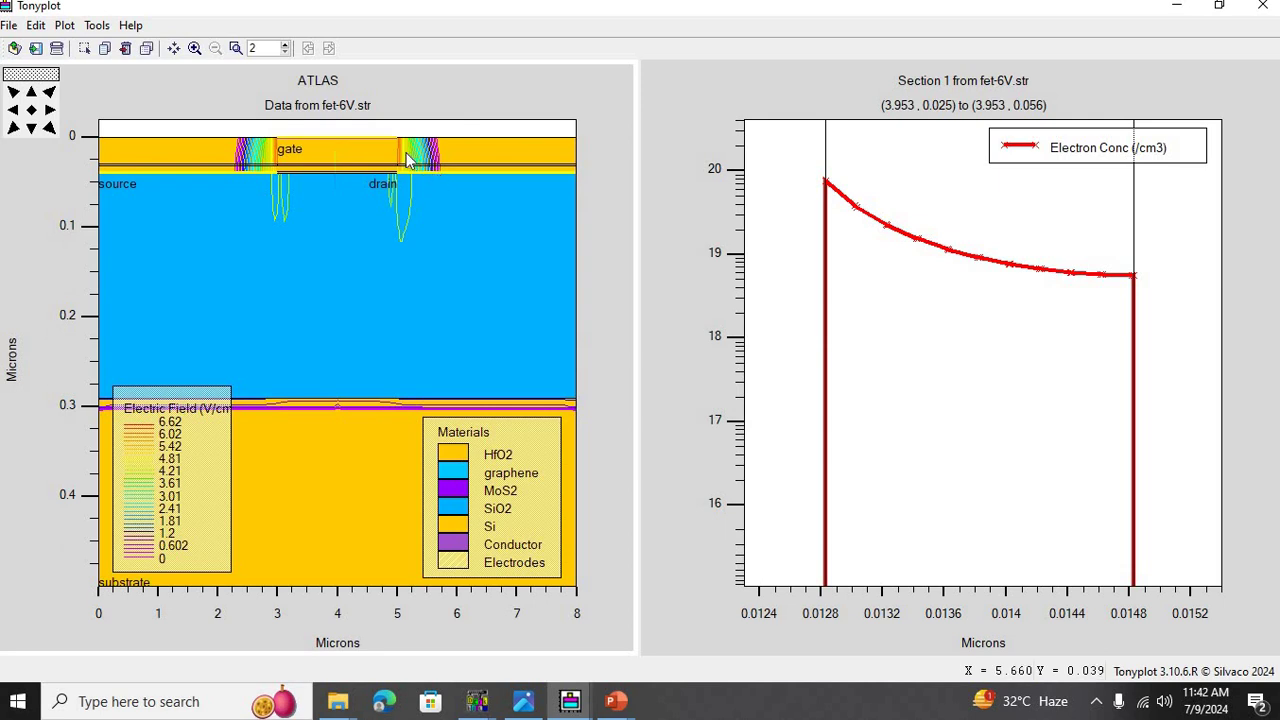
left_click_drag(197, 122, 505, 286)
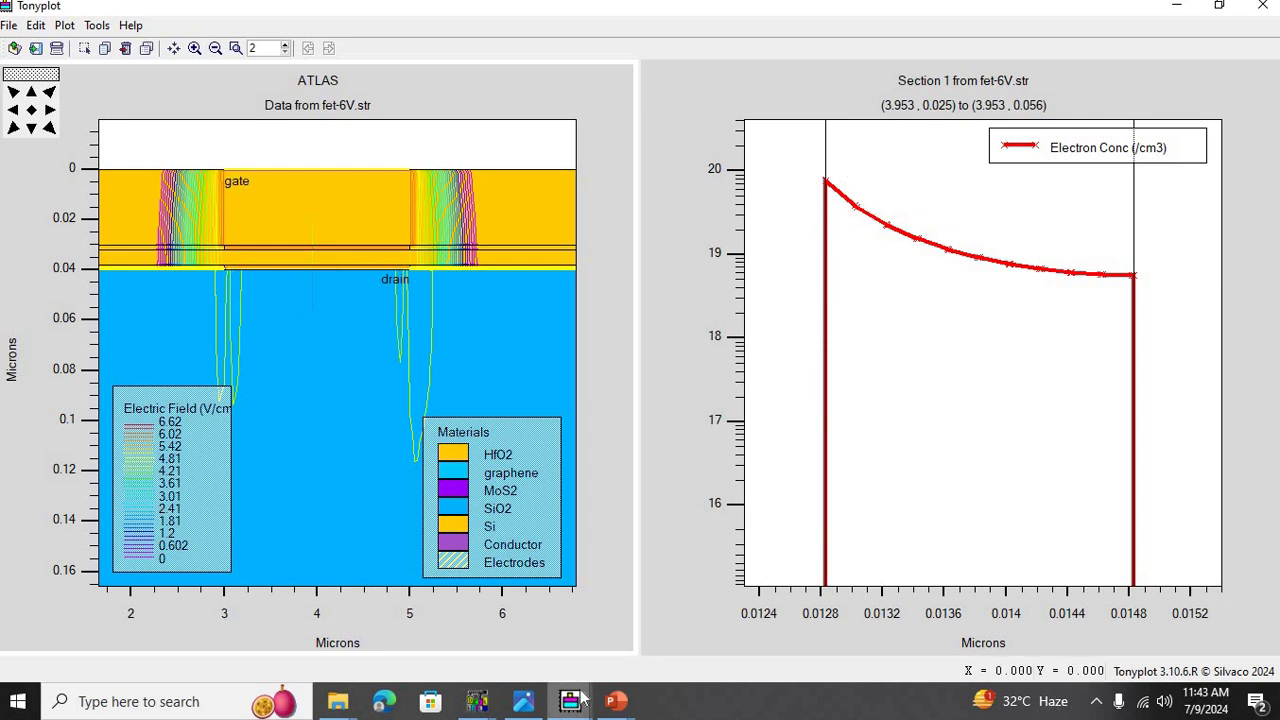
- In the overlay of the fet-6V, fet-3V, fet0V and fet2V logs, plot Drain Current against Drain Voltage instead of Gate Voltage
mouse_move(583, 700)
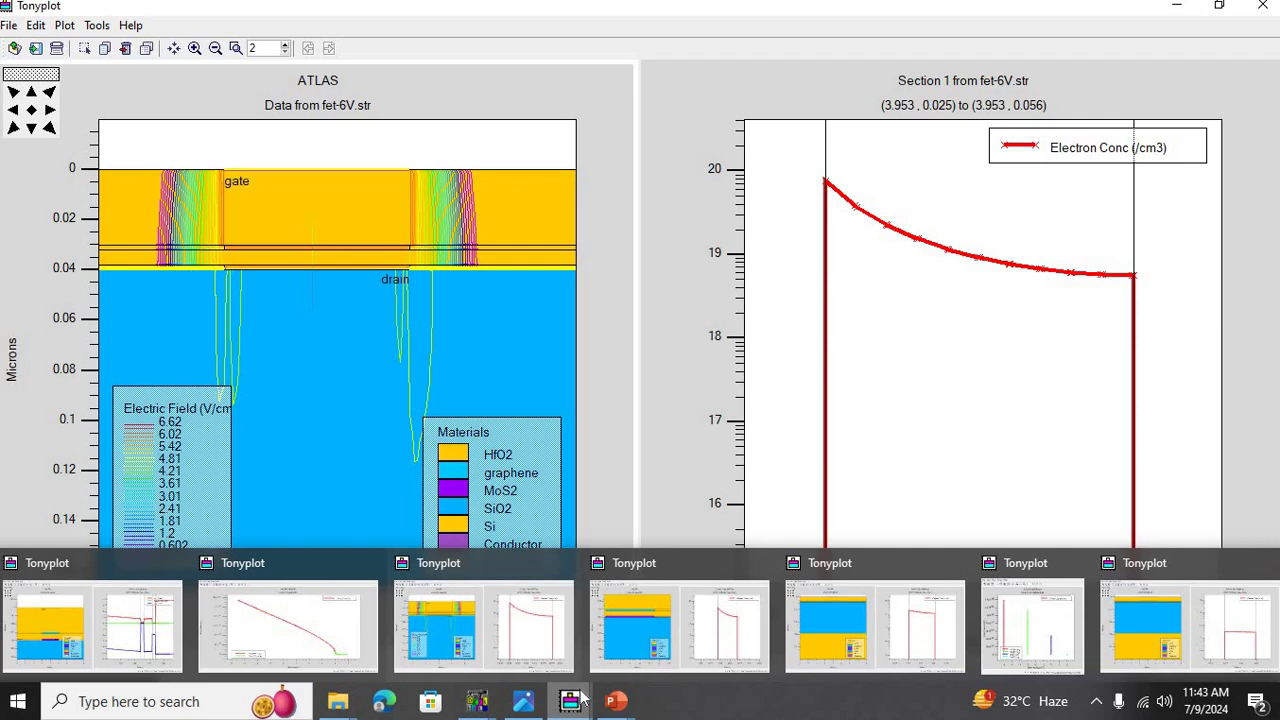
left_click(1051, 640)
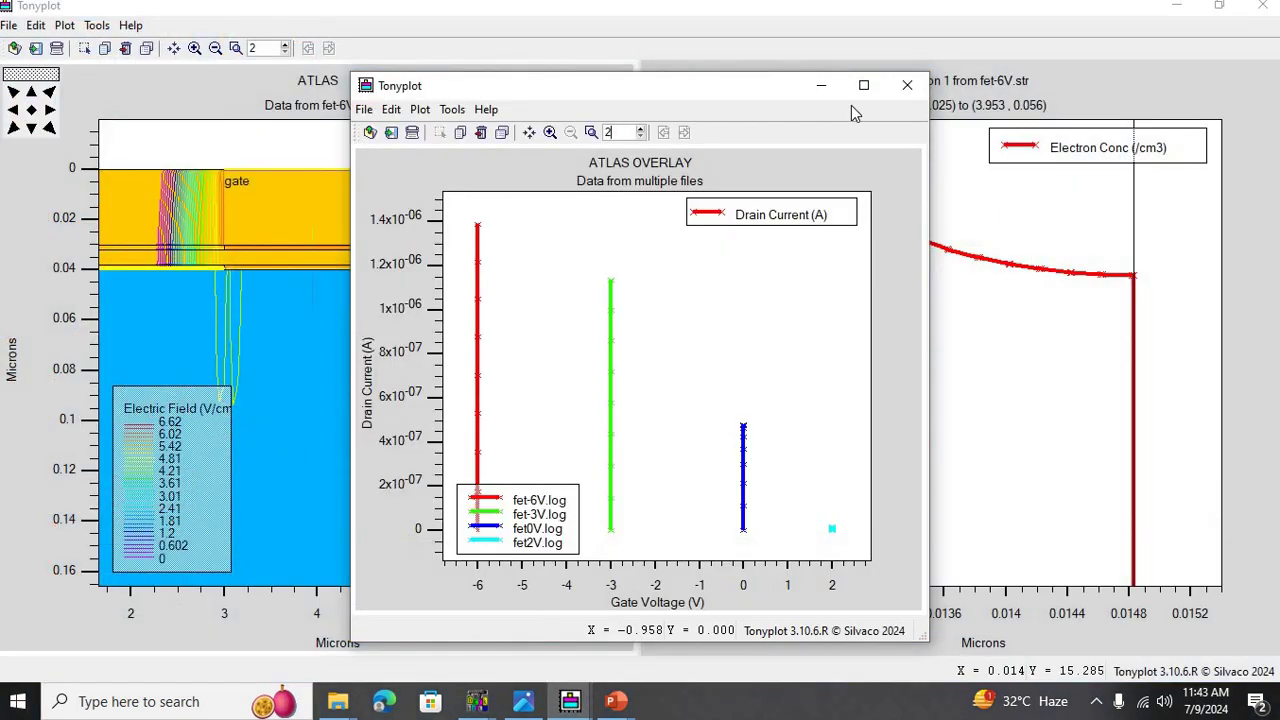
left_click(863, 86)
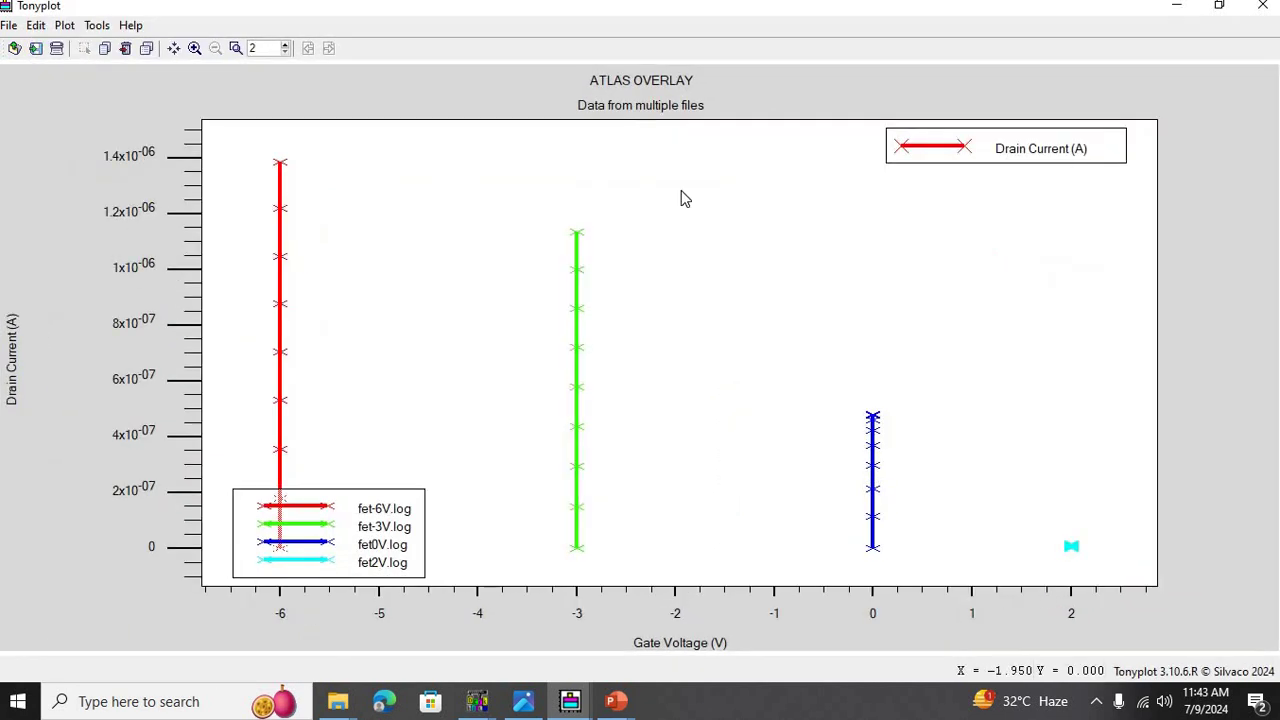
right_click(681, 192)
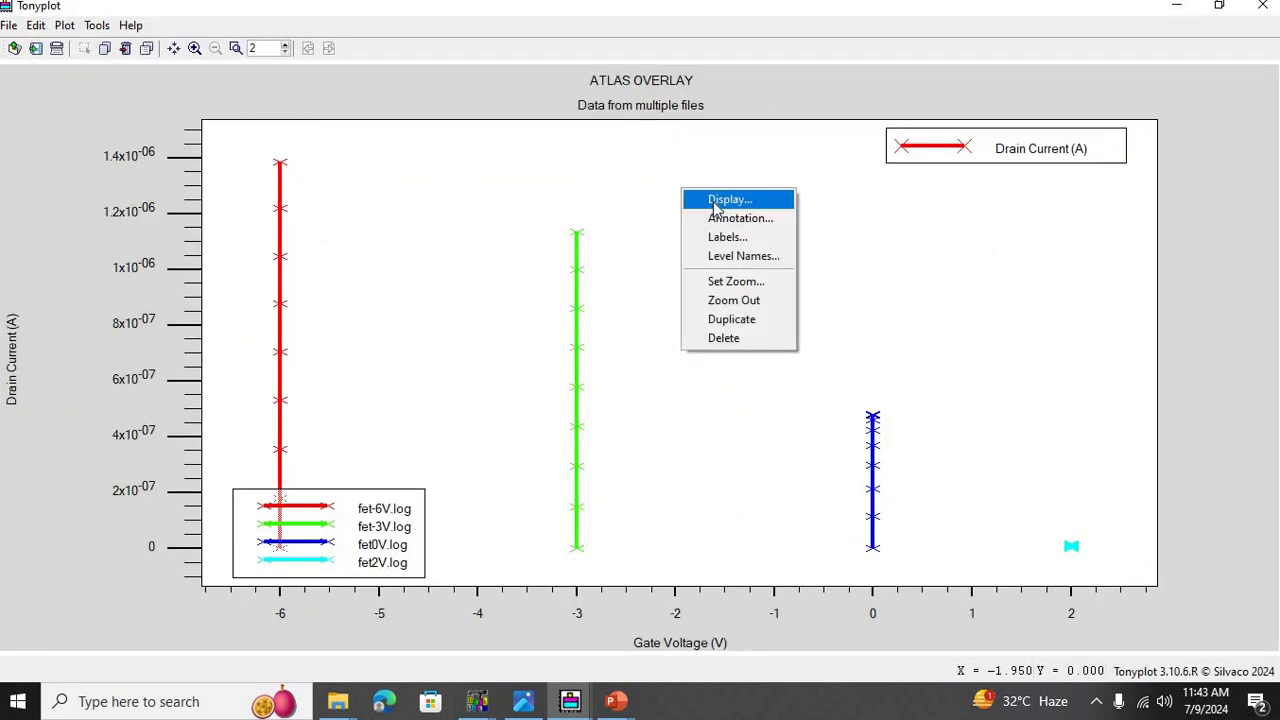
left_click(716, 204)
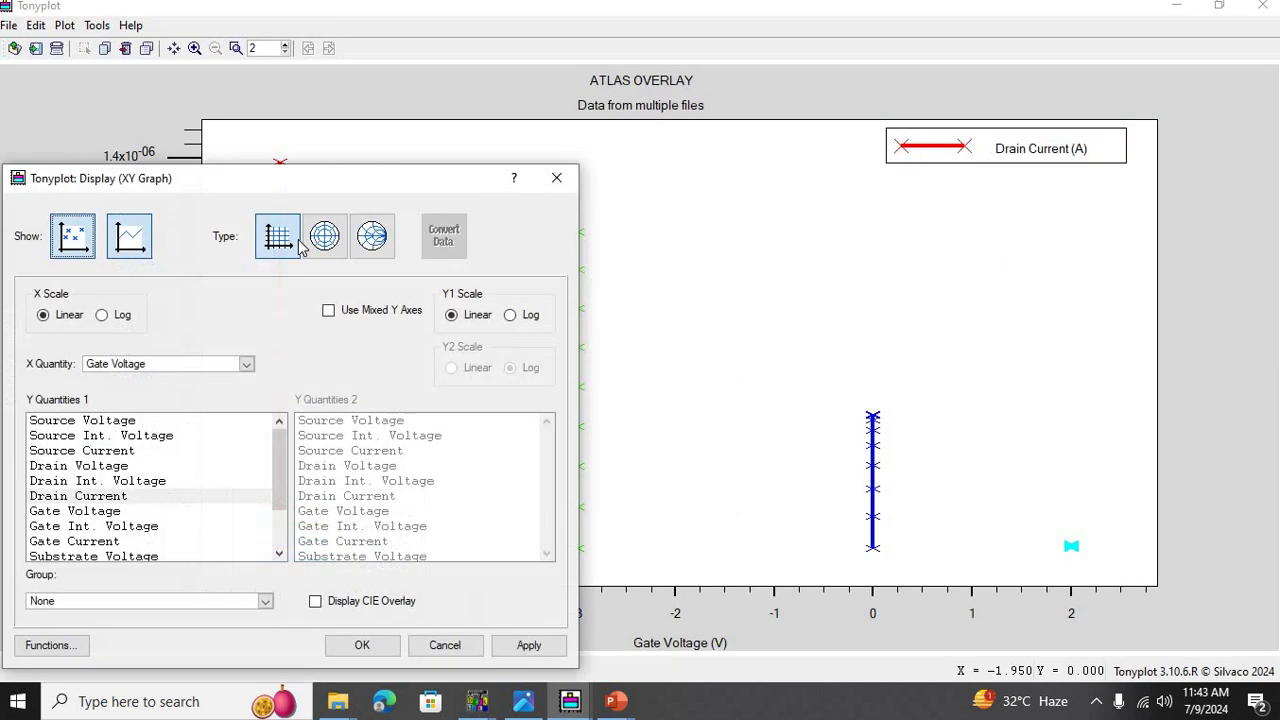
left_click(246, 364)
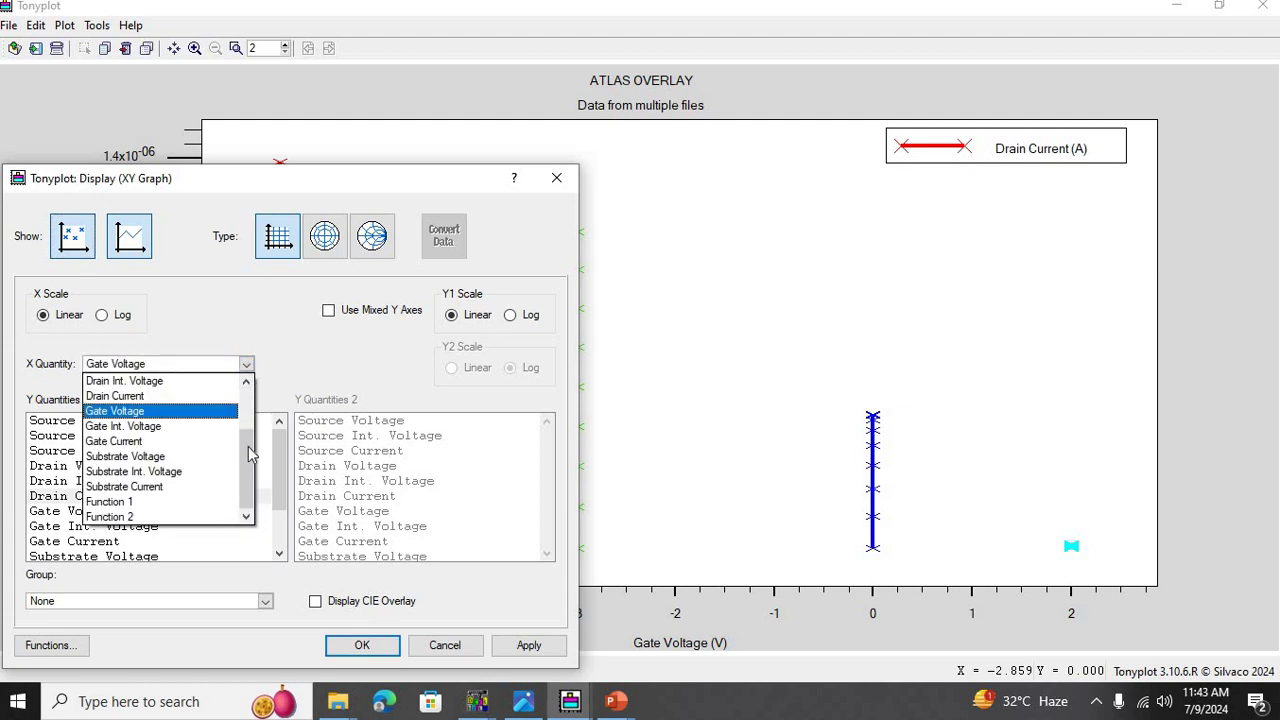
left_click_drag(249, 438, 248, 408)
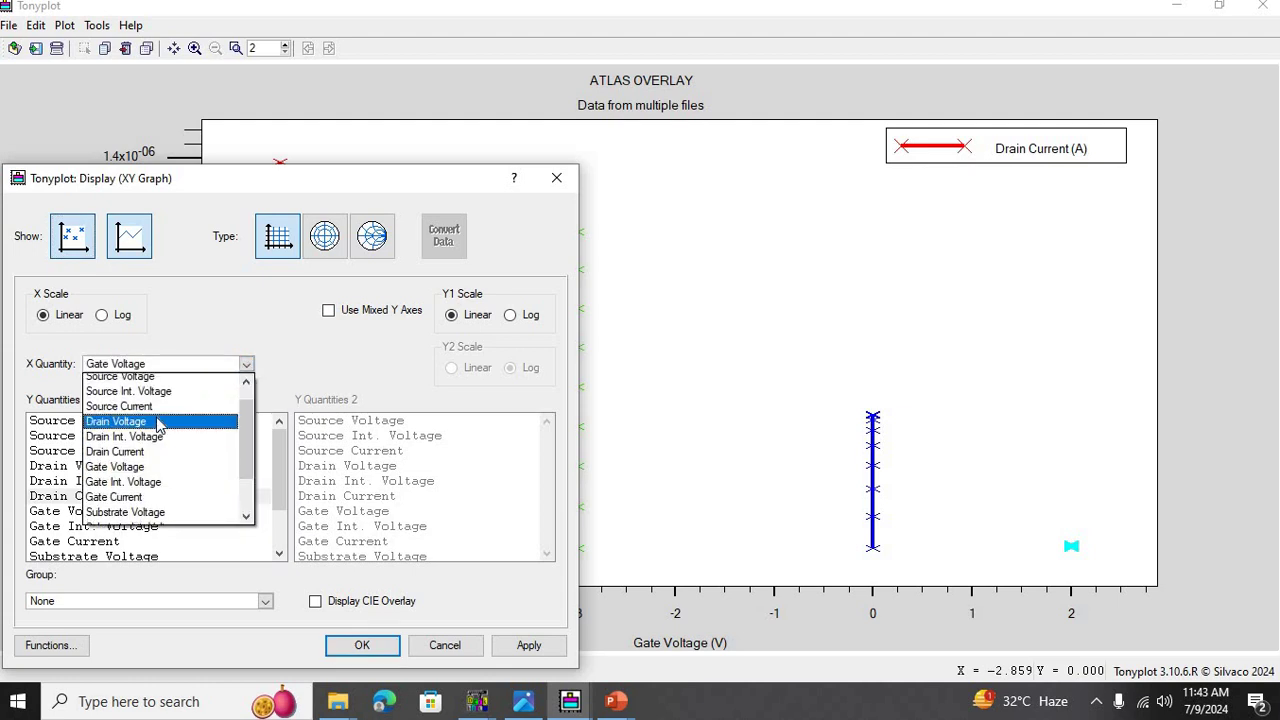
left_click(157, 424)
left_click(505, 645)
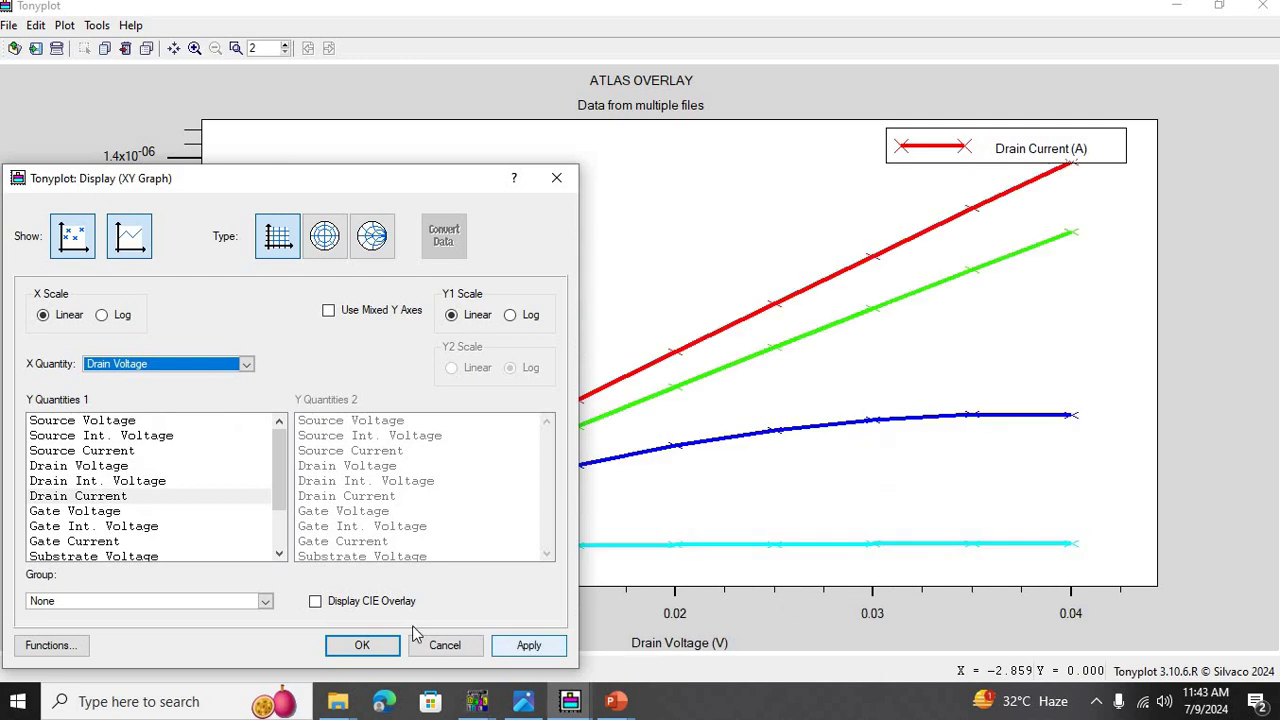
left_click(364, 645)
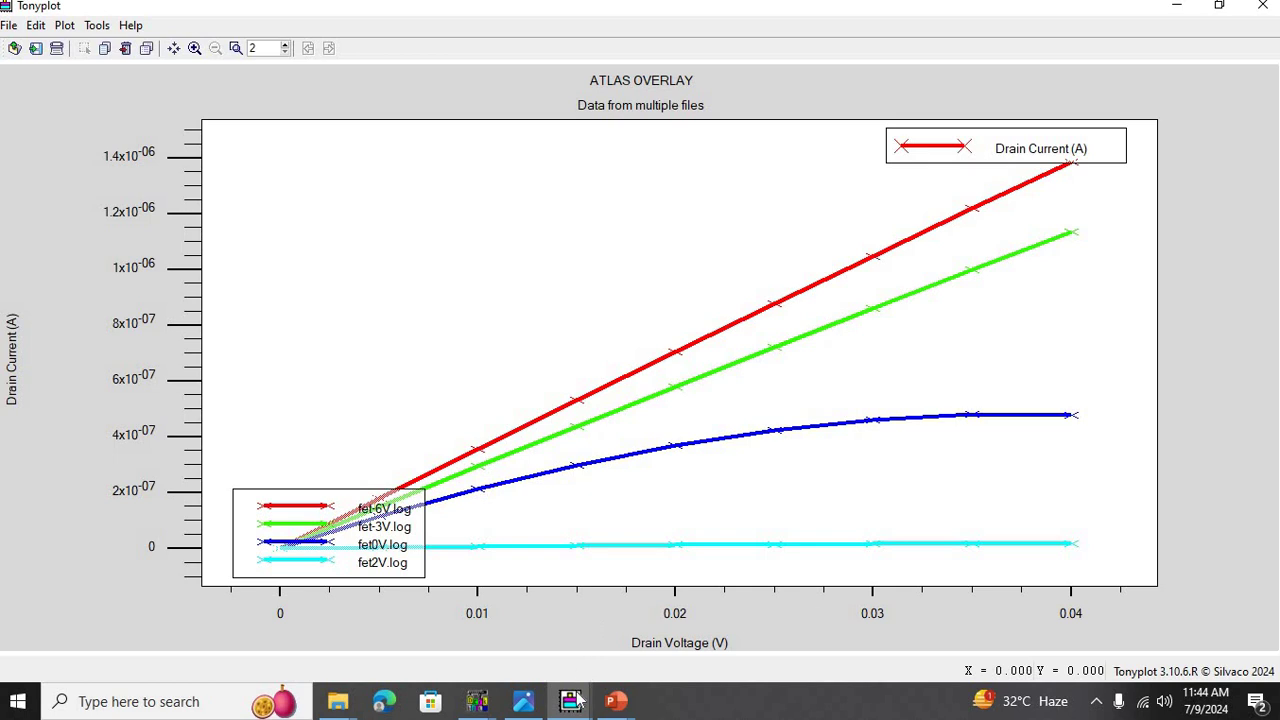
mouse_move(577, 700)
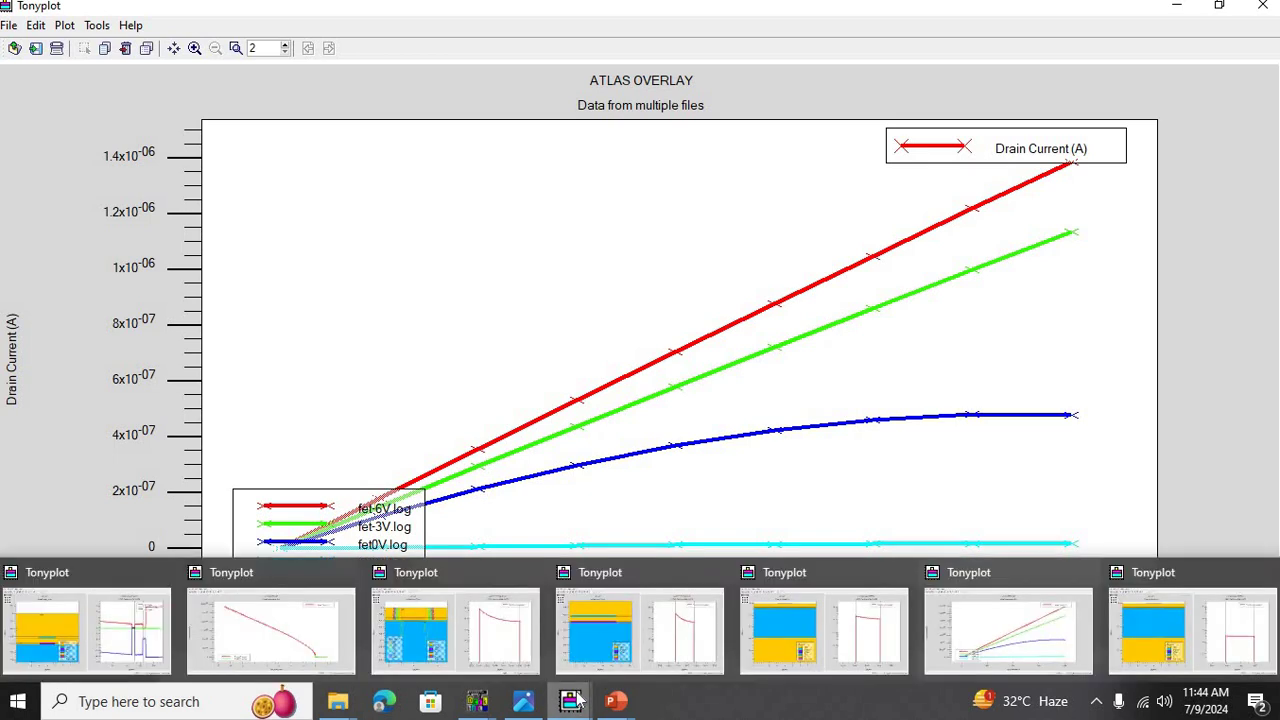
left_click(579, 700)
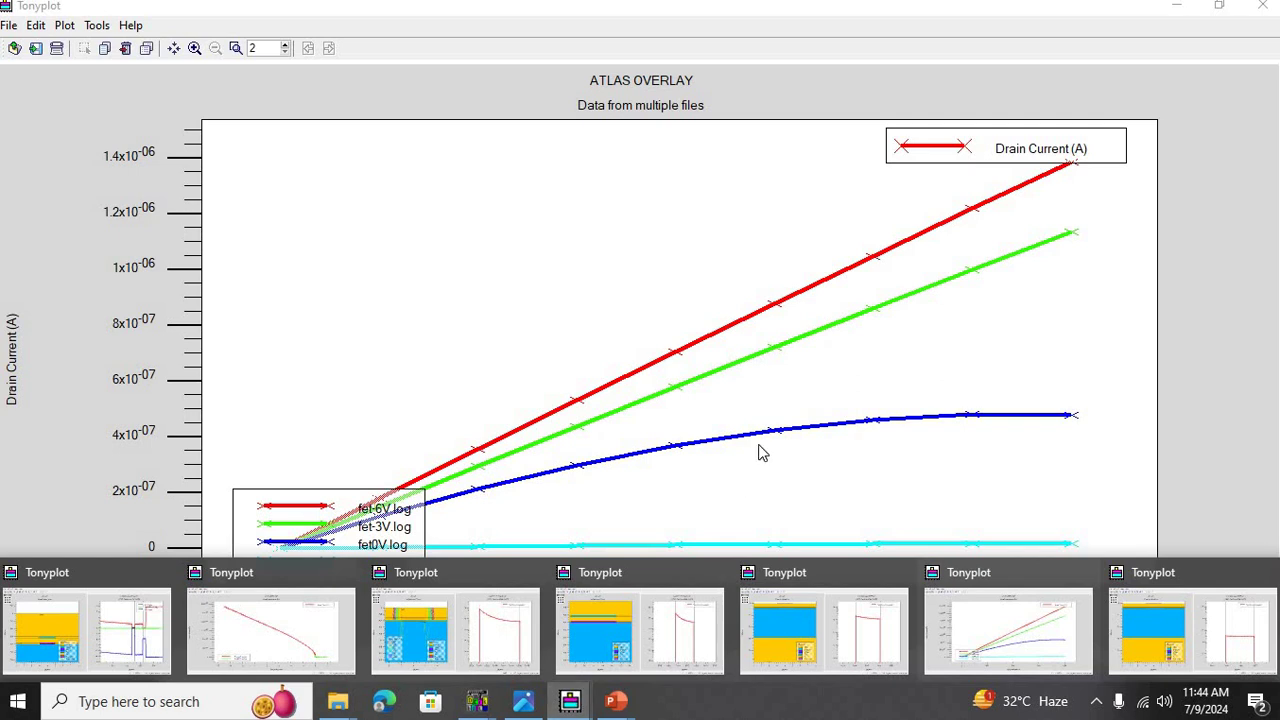